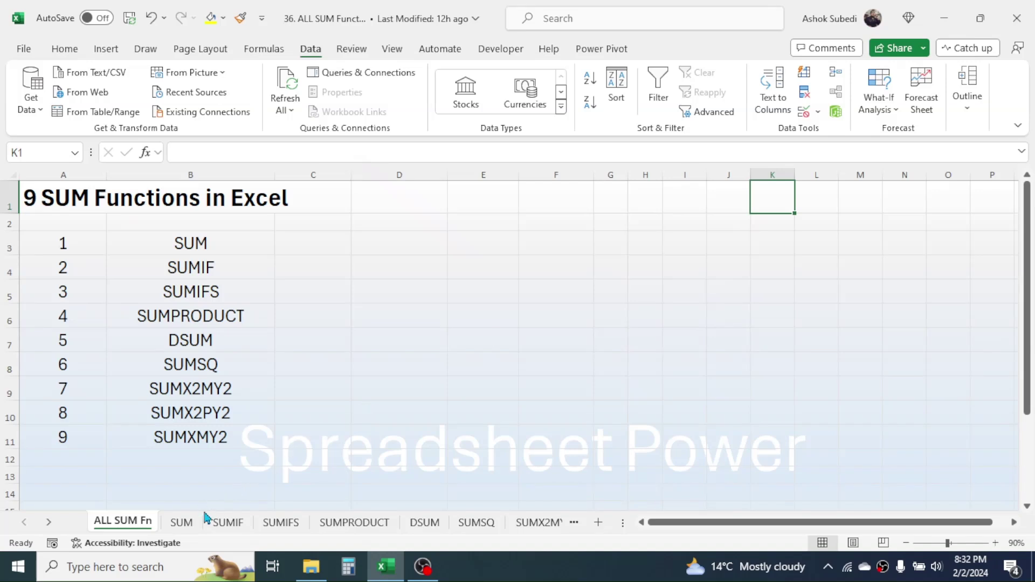
# Step: On the SUM sheet, total Item A's months in H4 with =SUM(B4:G4) and fill the formula through H8
pyautogui.click(183, 522)
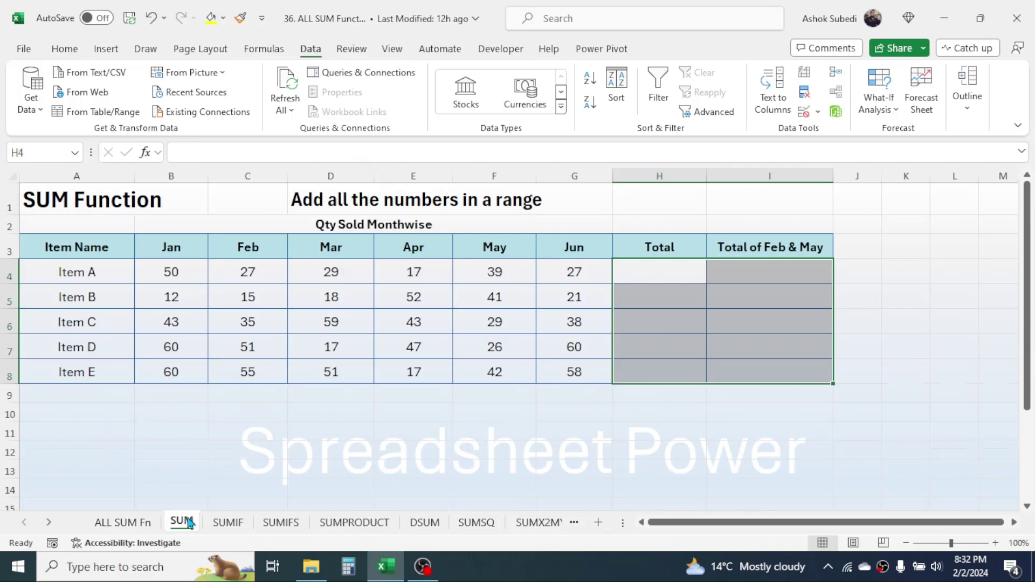
pyautogui.click(448, 433)
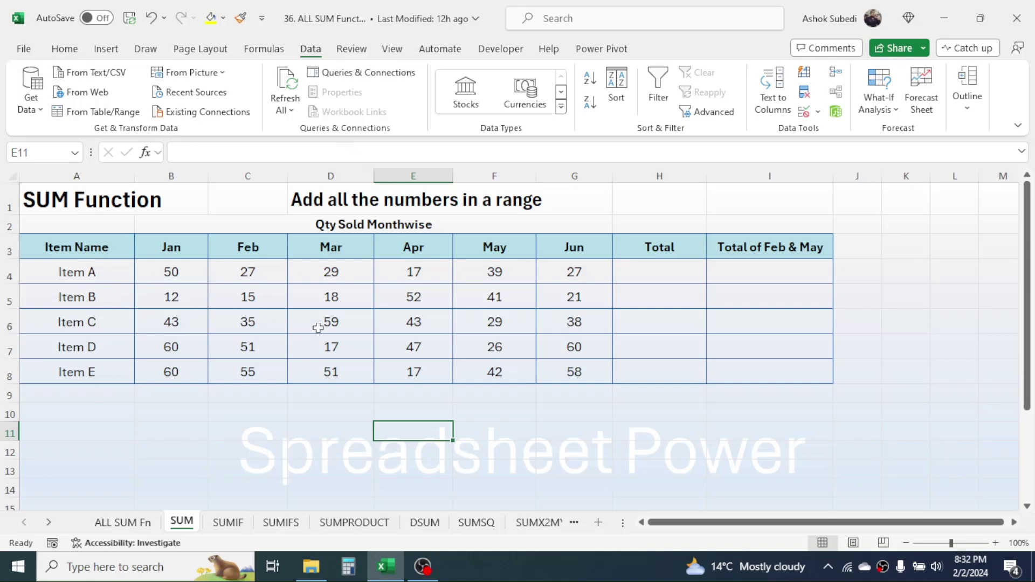
pyautogui.click(661, 176)
pyautogui.click(650, 263)
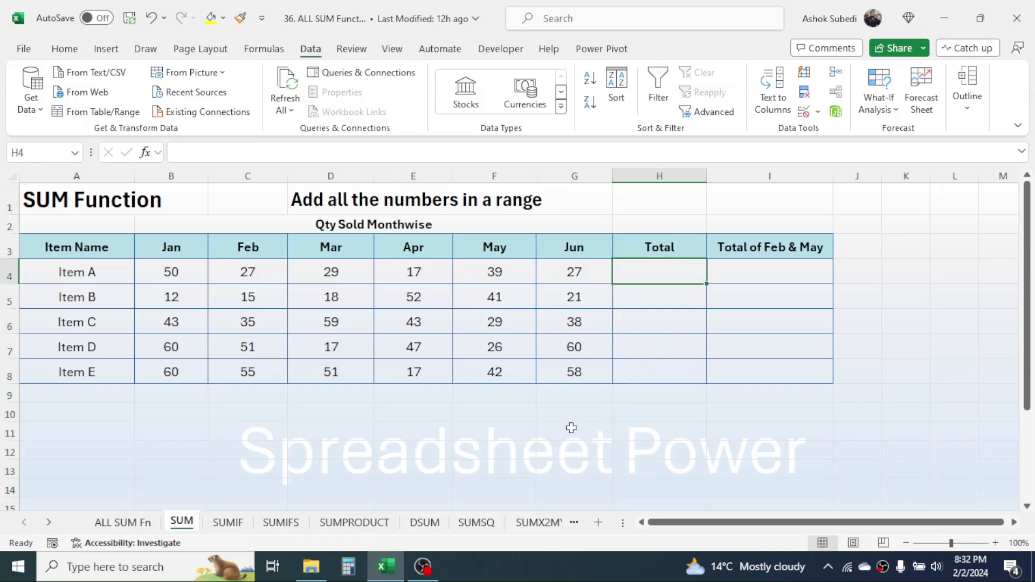
pyautogui.write('=')
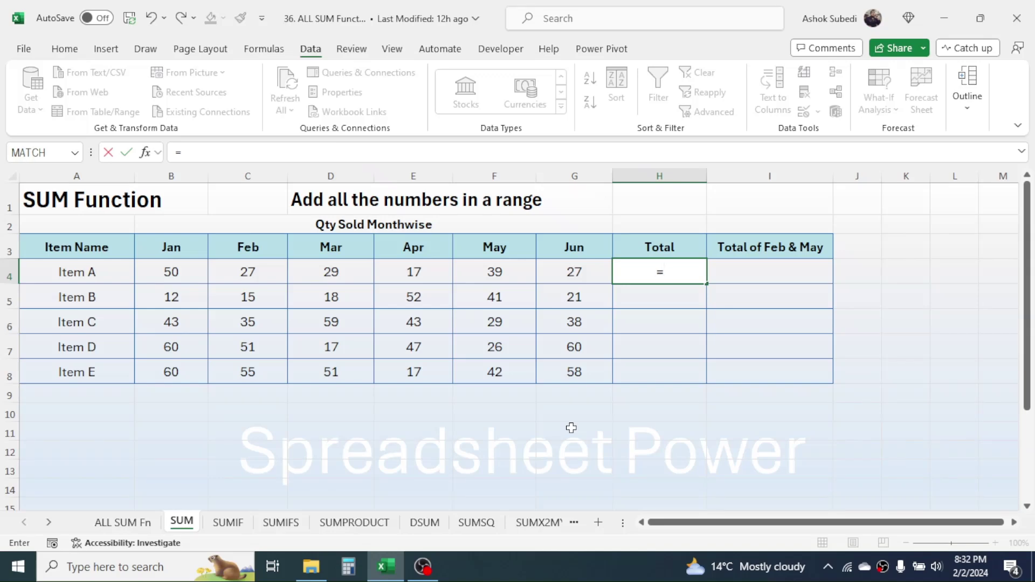
pyautogui.write('SUM')
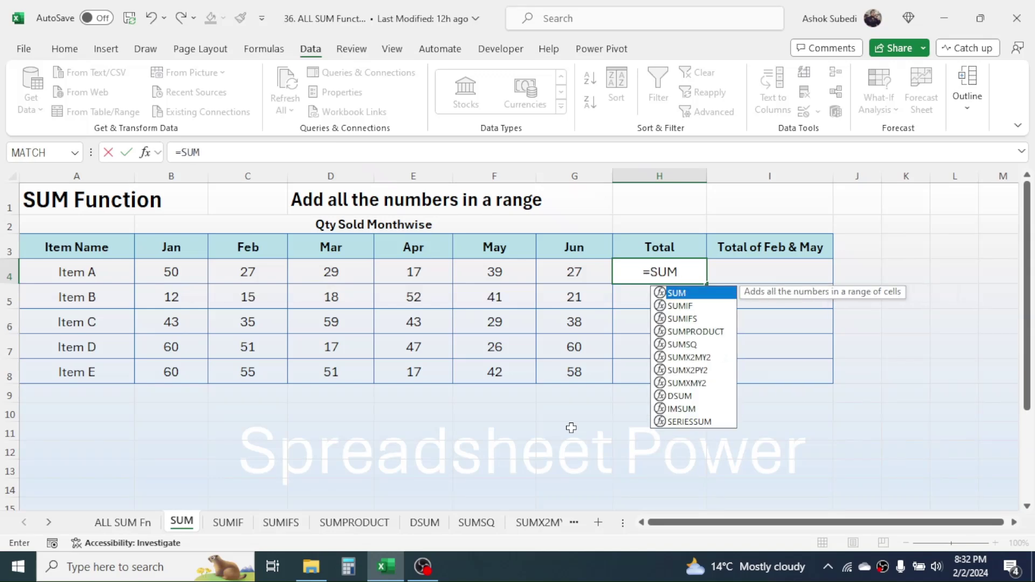
pyautogui.write('(')
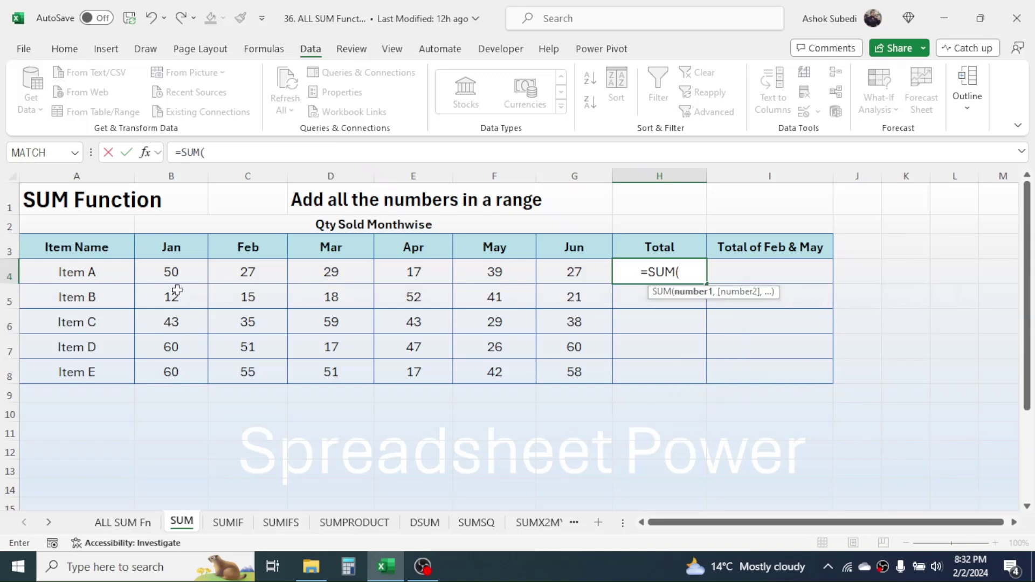
pyautogui.moveTo(169, 269); pyautogui.dragTo(566, 270)
pyautogui.write(')')
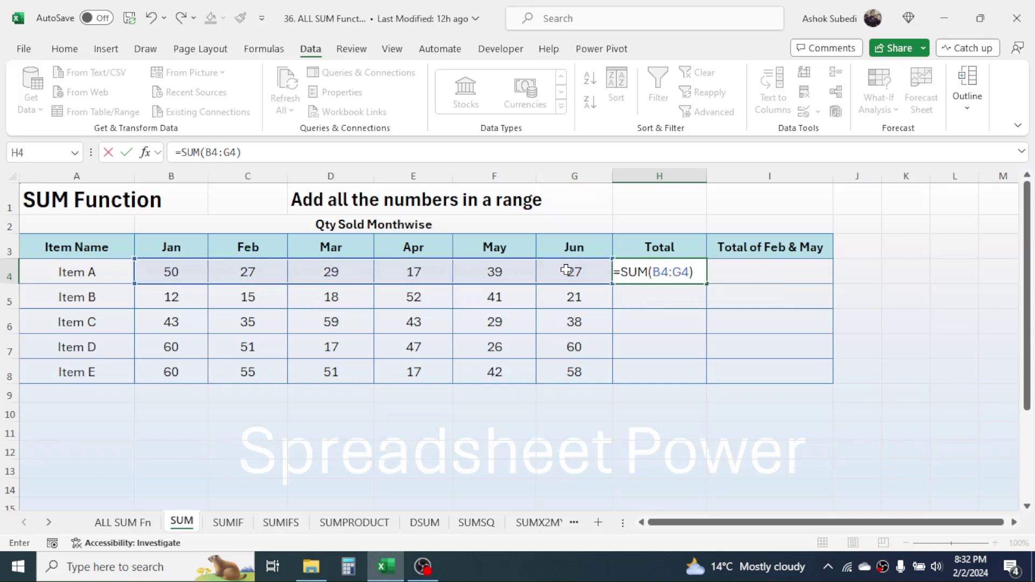
pyautogui.press('Return')
pyautogui.click(686, 274)
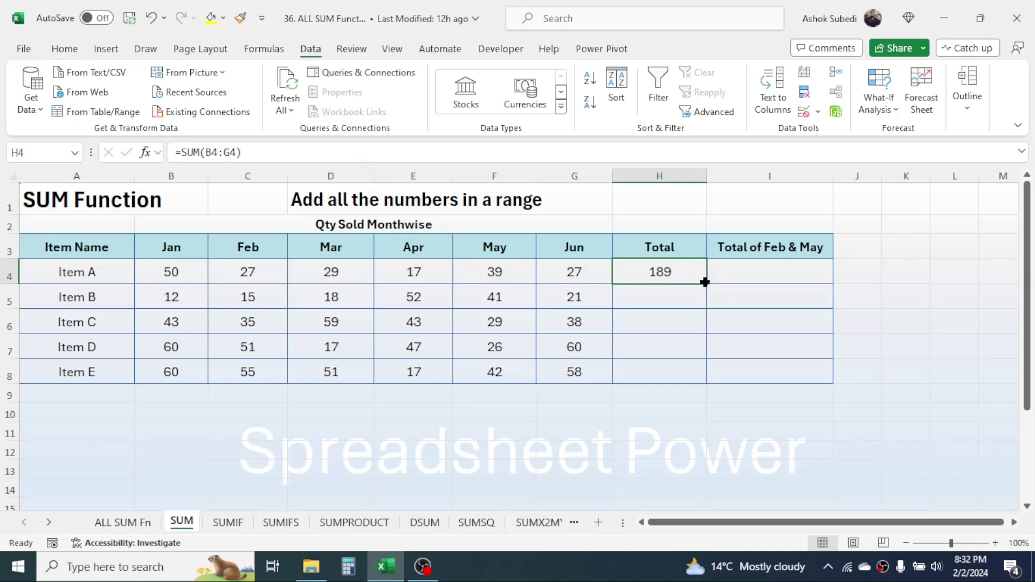
pyautogui.moveTo(706, 284); pyautogui.dragTo(704, 381)
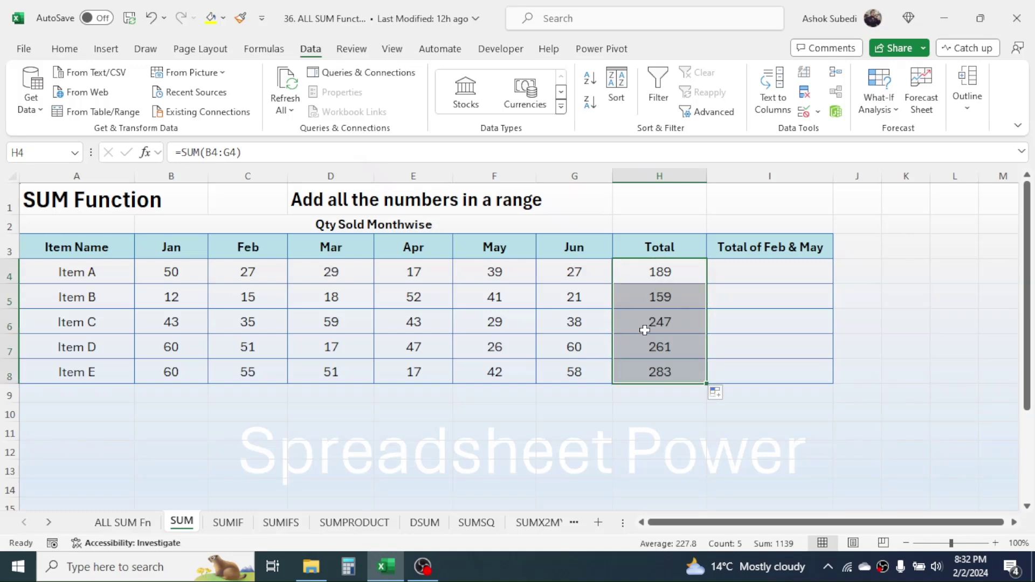
# Step: Add Item A's Feb and May quantities in I4 with =SUM(C4,F4) and fill the formula through I8
pyautogui.click(748, 270)
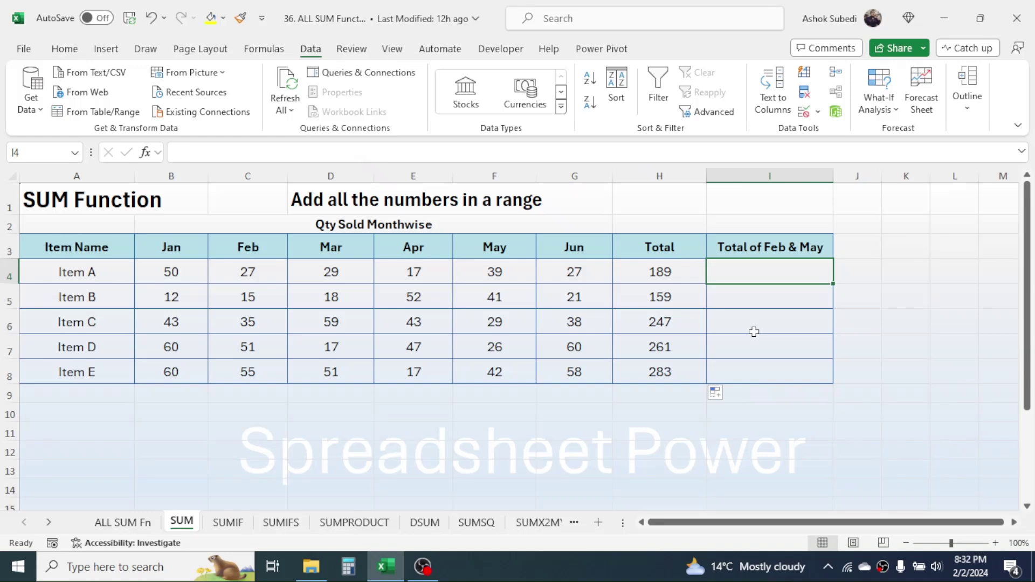
pyautogui.write('=SUM(')
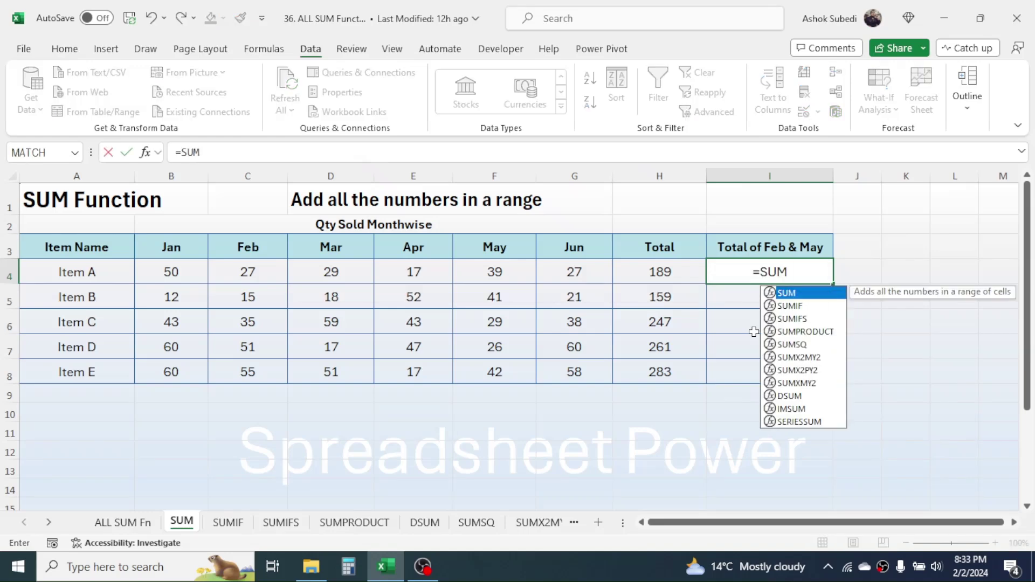
pyautogui.click(263, 274)
pyautogui.write(',')
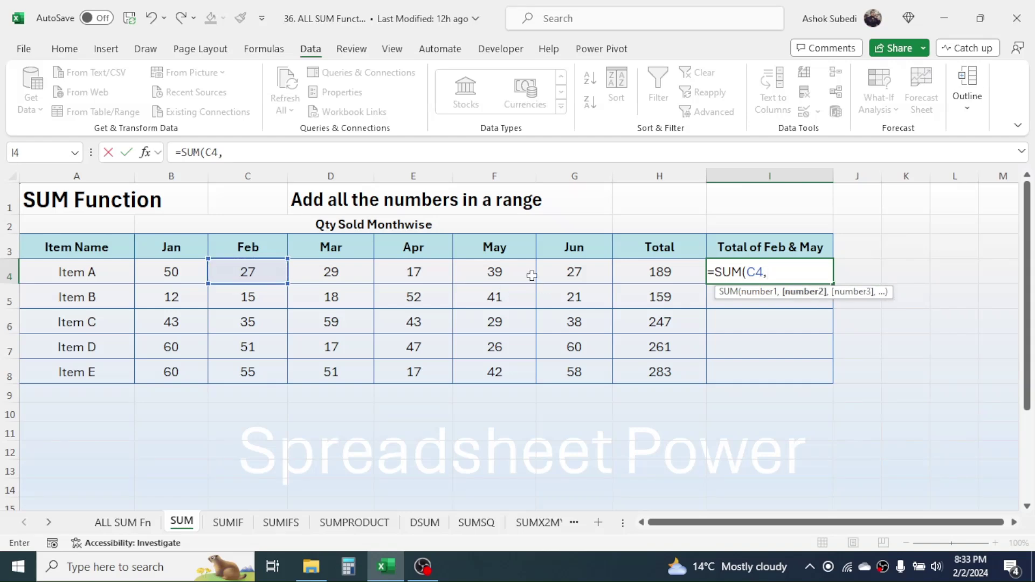
pyautogui.click(511, 265)
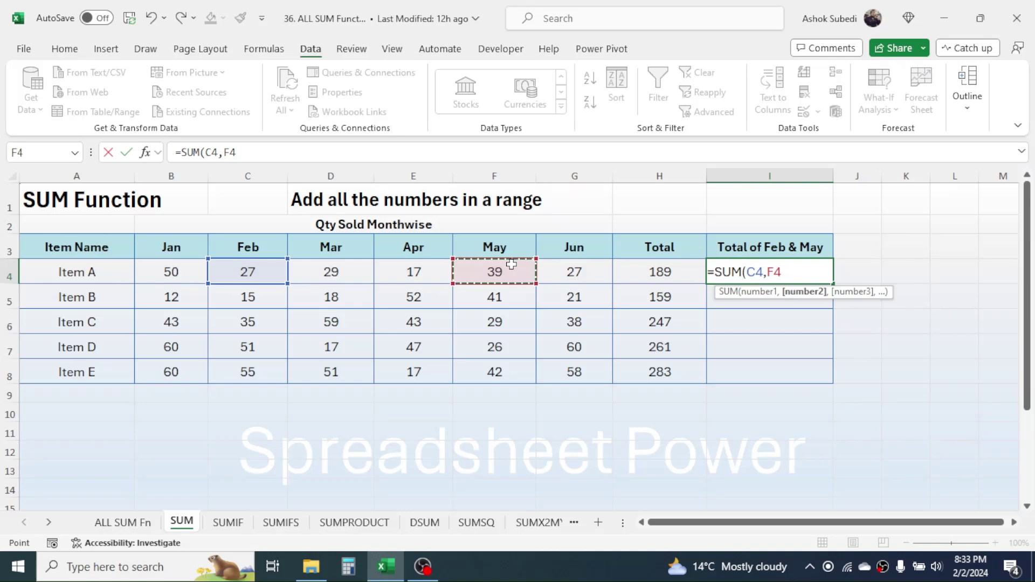
pyautogui.write(')')
pyautogui.press('Return')
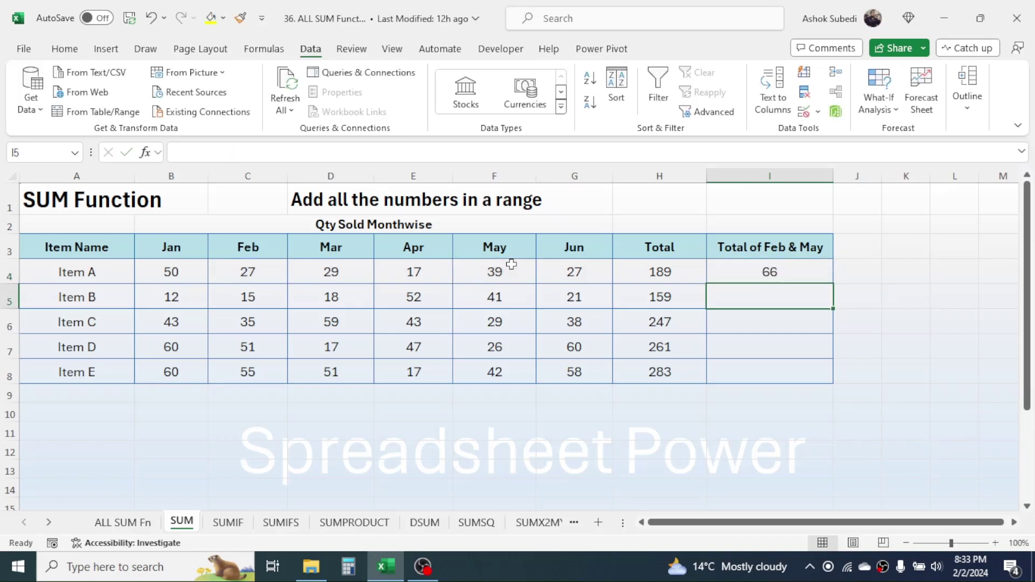
pyautogui.click(799, 272)
pyautogui.moveTo(835, 287); pyautogui.dragTo(835, 383)
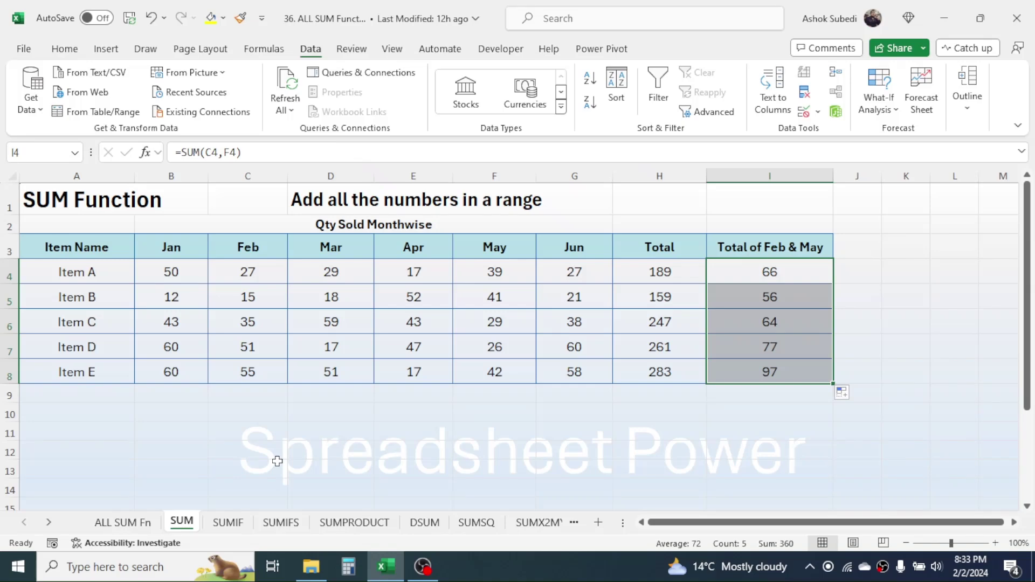
# Step: Open the SUMIF sheet and examine the Rice Cooker rows and their sold quantities
pyautogui.click(242, 524)
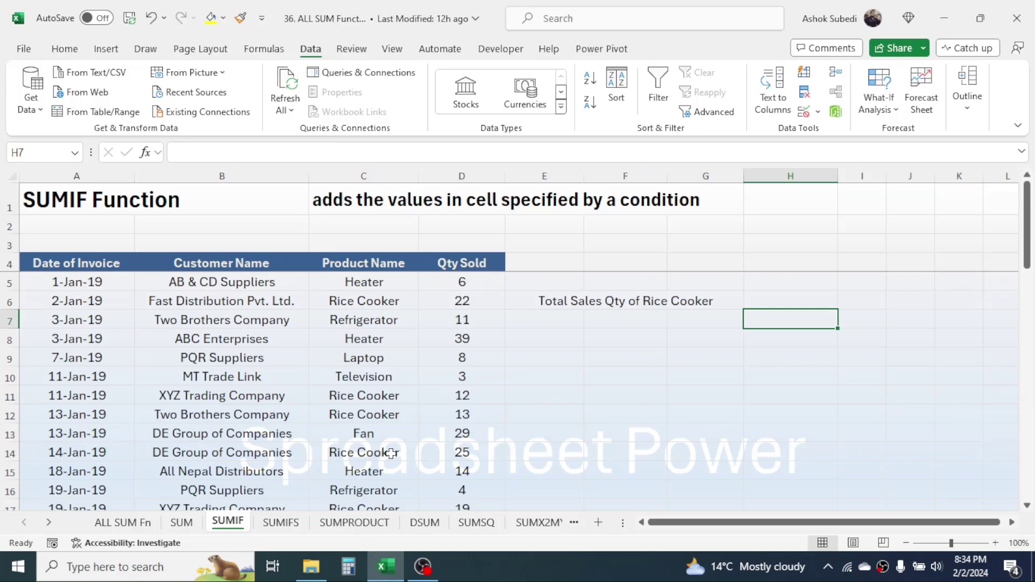
pyautogui.click(364, 378)
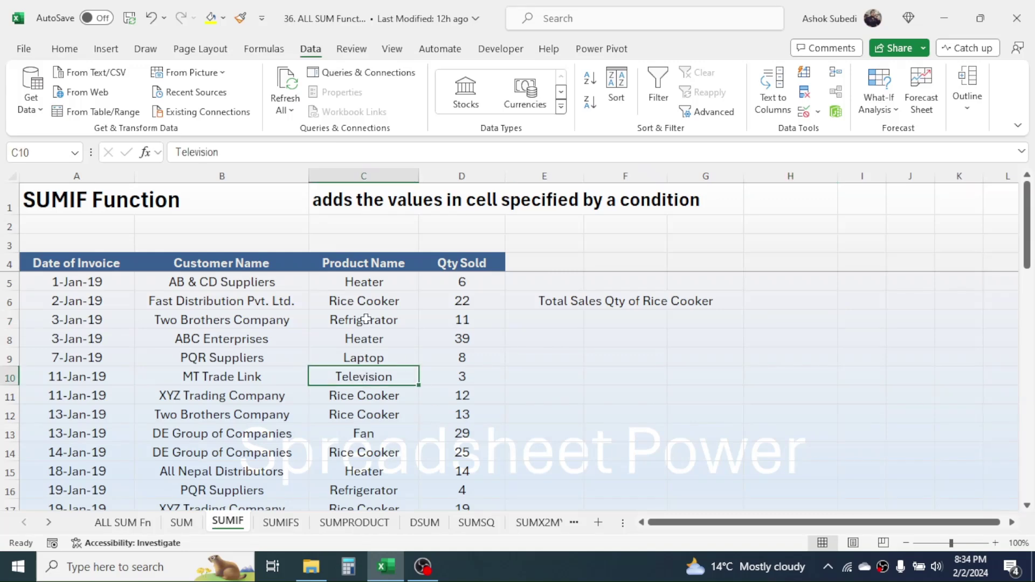
pyautogui.click(363, 302)
pyautogui.click(457, 306)
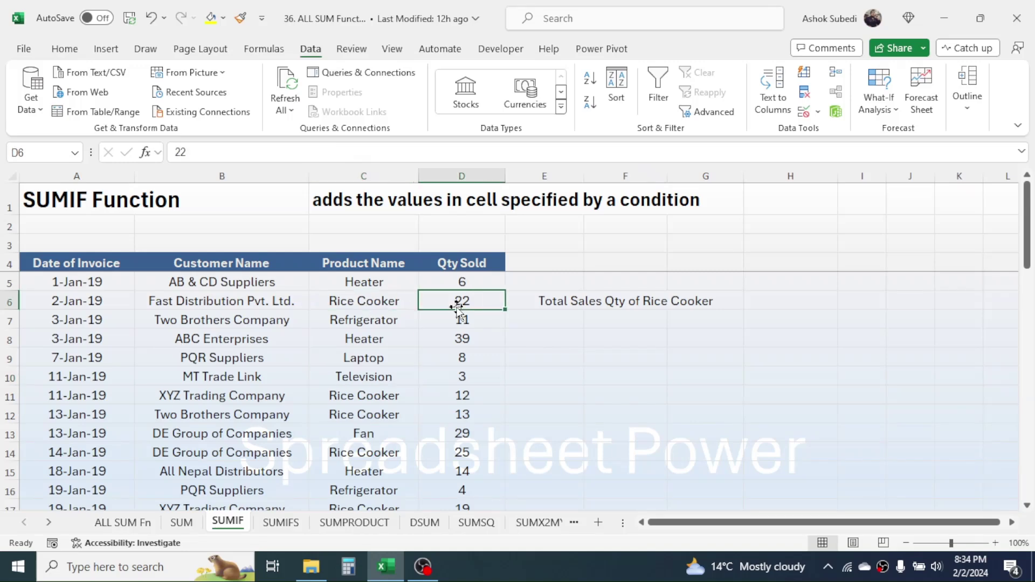
pyautogui.click(472, 392)
pyautogui.click(469, 413)
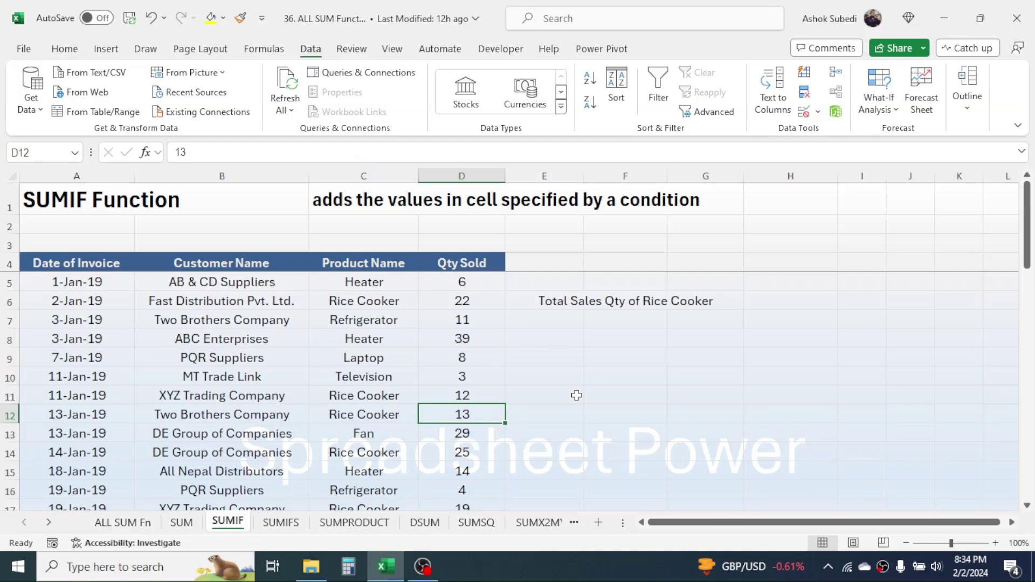
pyautogui.click(783, 319)
# Step: Begin a SUMIF formula in F8 with the product names C5:C46 as the range argument
pyautogui.click(620, 337)
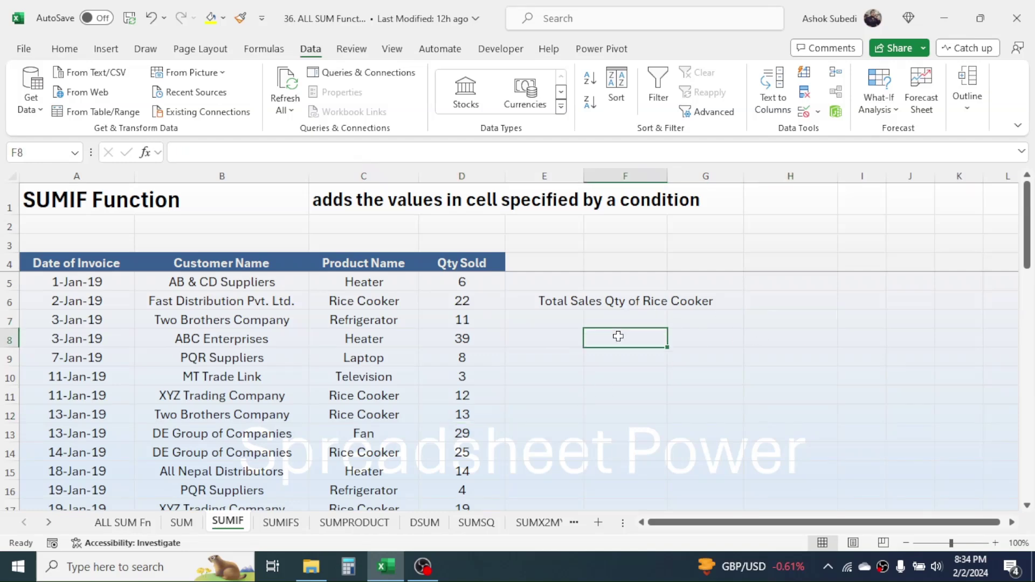
pyautogui.write('=S')
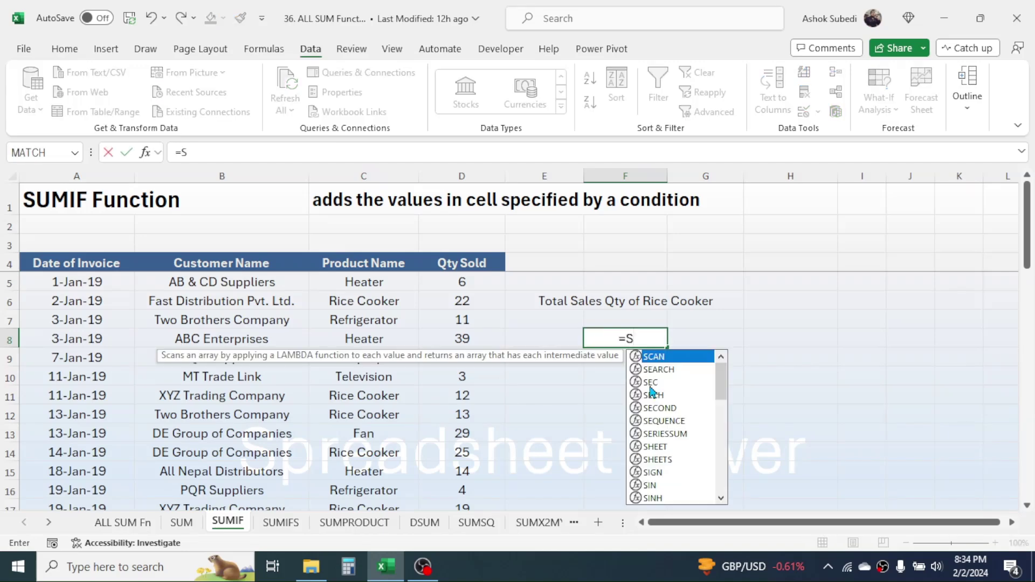
pyautogui.write('UMIF')
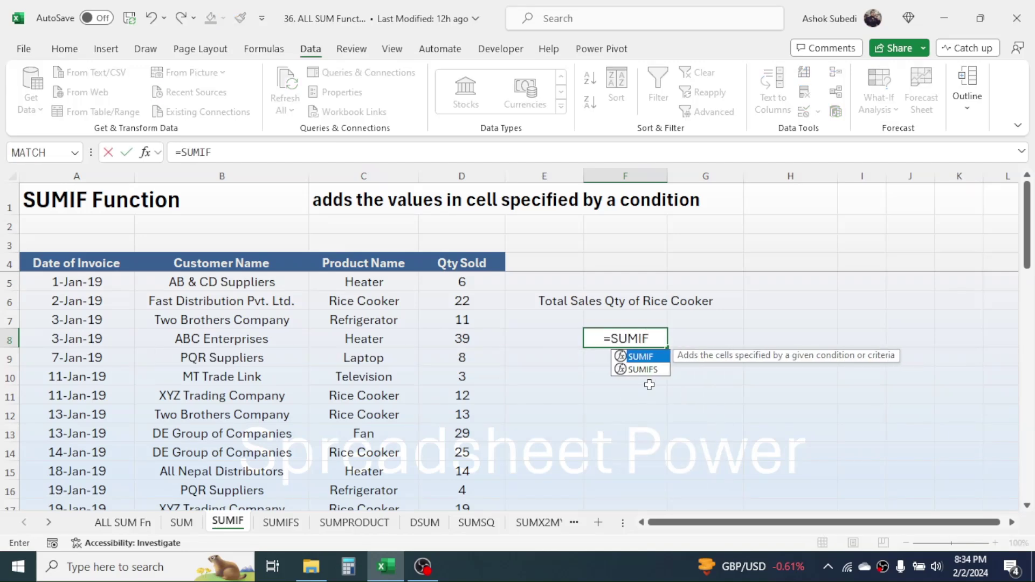
pyautogui.write('(')
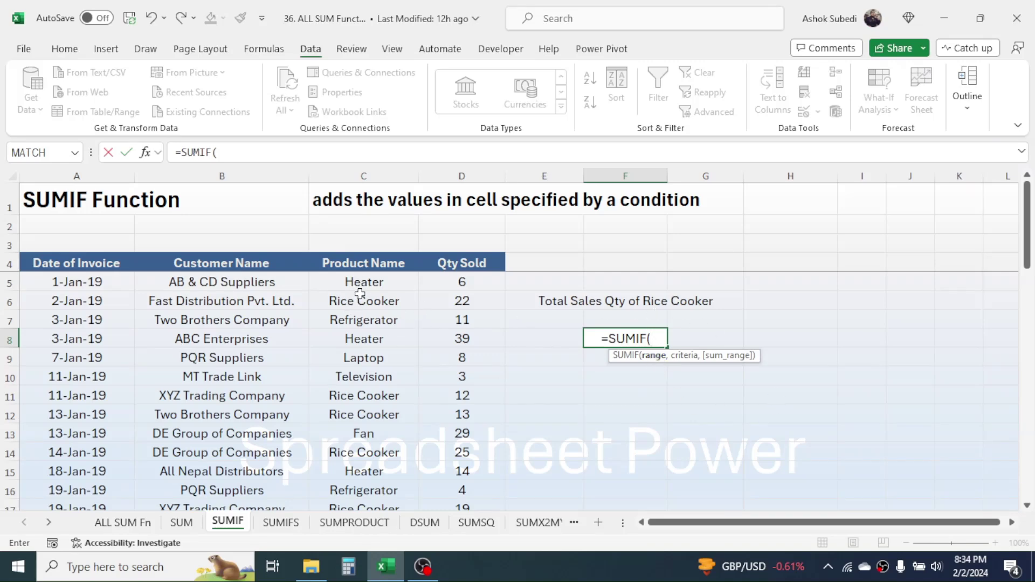
pyautogui.moveTo(366, 280); pyautogui.dragTo(370, 370)
pyautogui.write(',')
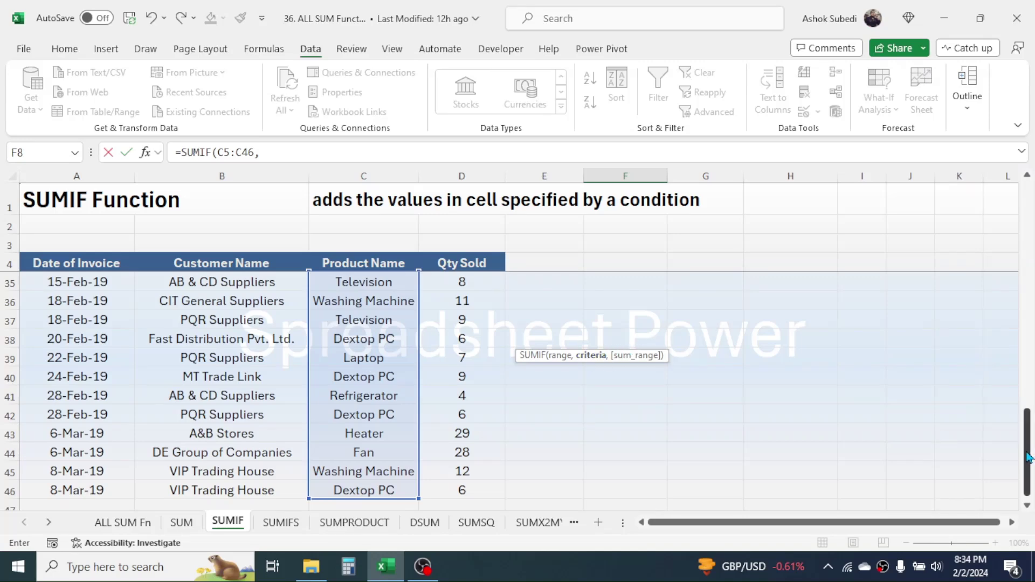
# Step: Complete the SUMIF formula in F8 with the criterion "Rice Cooker" and the sum range D5:D46
pyautogui.moveTo(1027, 458); pyautogui.dragTo(1027, 225)
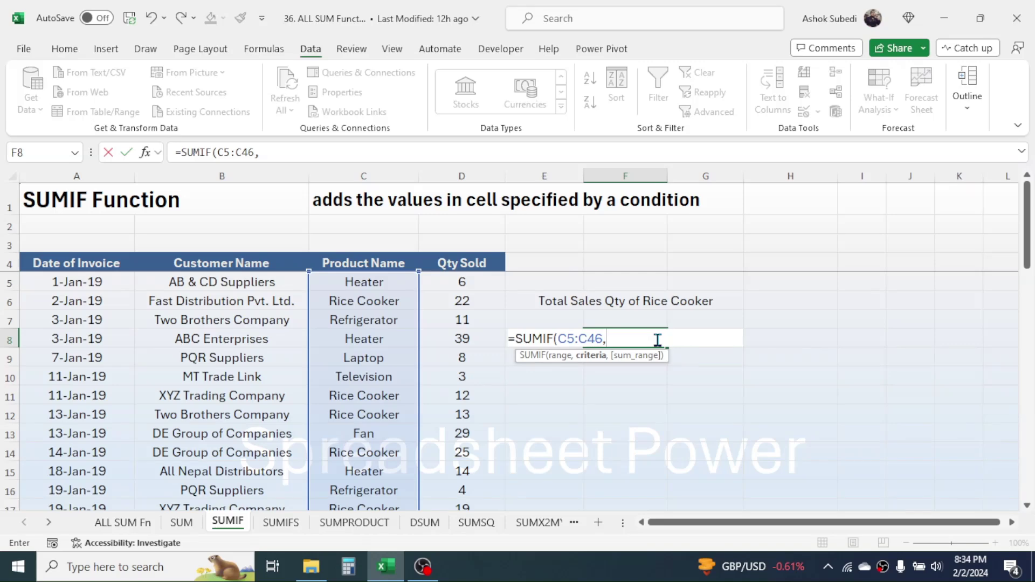
pyautogui.write('"Rice Cooker')
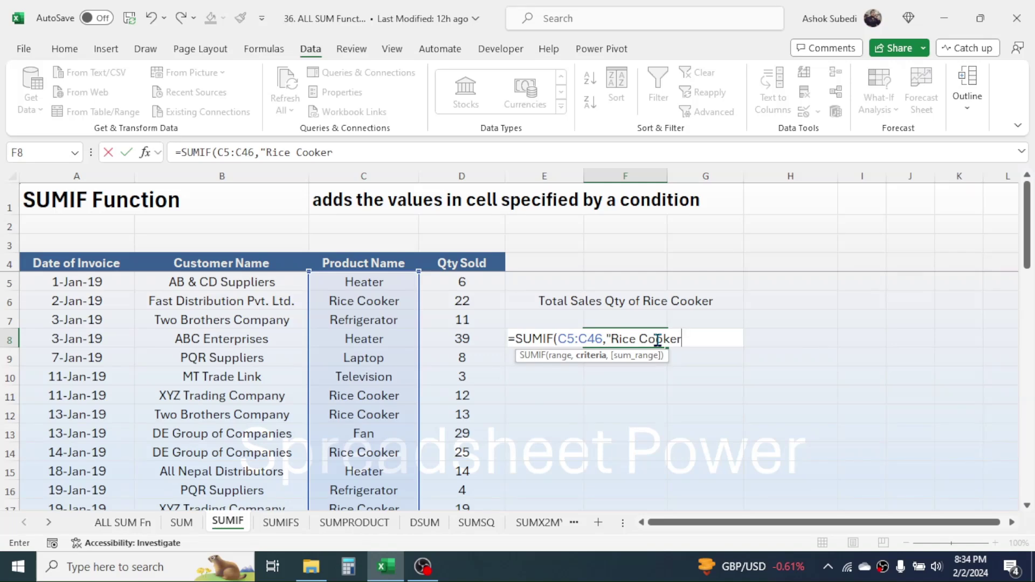
pyautogui.write('",')
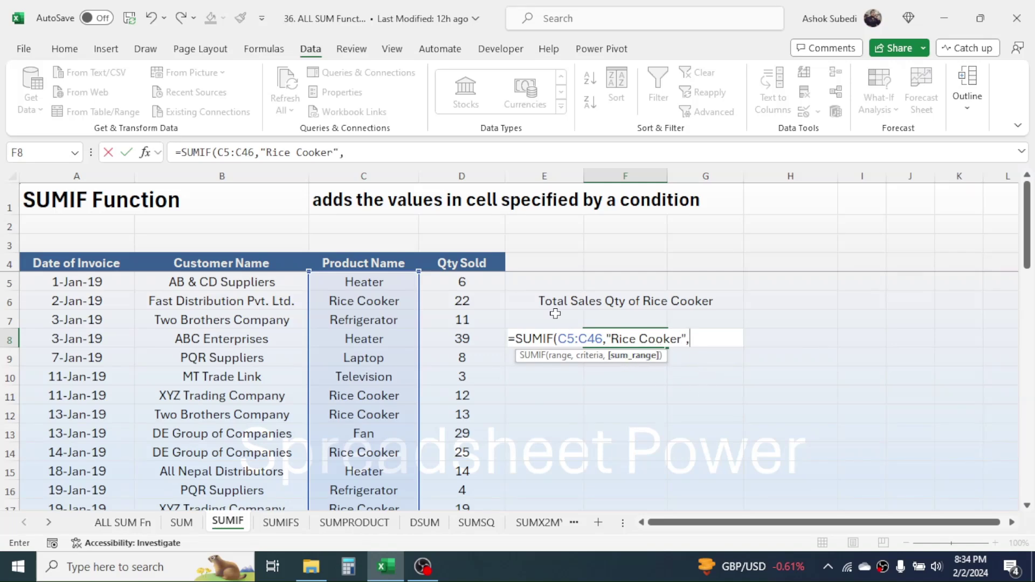
pyautogui.moveTo(476, 282); pyautogui.dragTo(471, 359)
pyautogui.hotkey('ctrl', 'shift', 'Down')
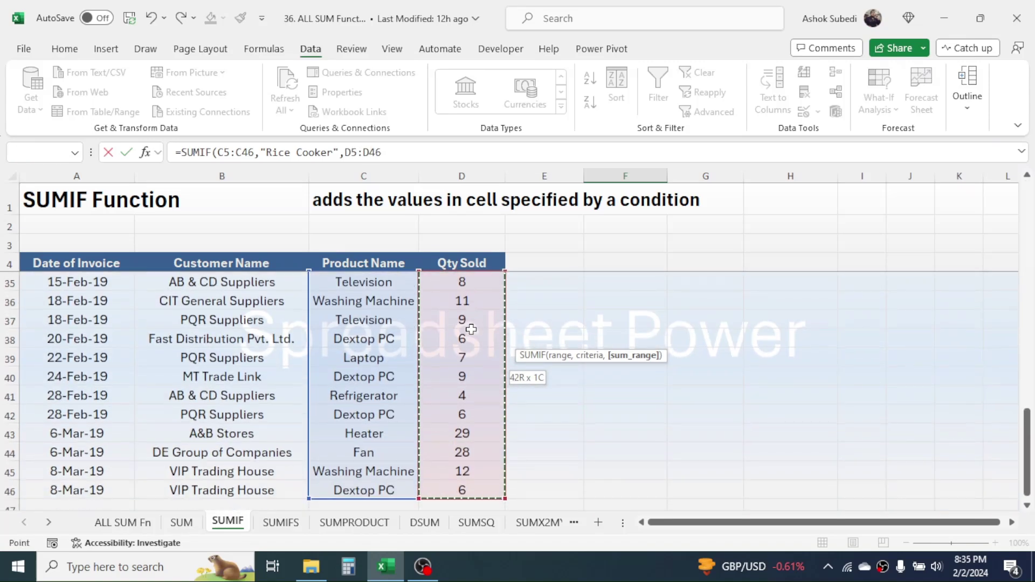
pyautogui.press('Return')
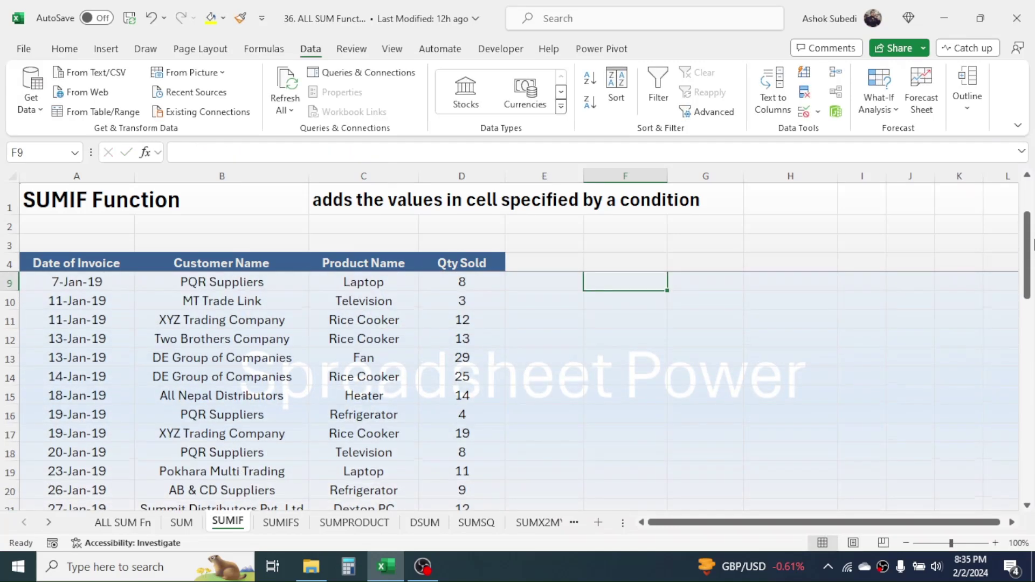
pyautogui.moveTo(1028, 251); pyautogui.dragTo(1028, 219)
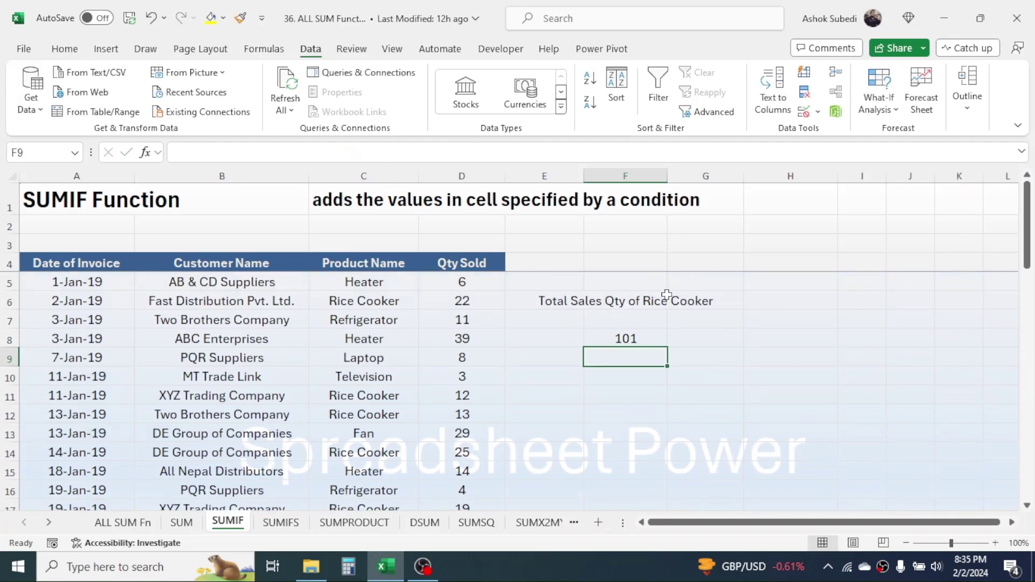
# Step: Inspect the arguments of the SUMIF formula in F8 without changing them
pyautogui.click(621, 336)
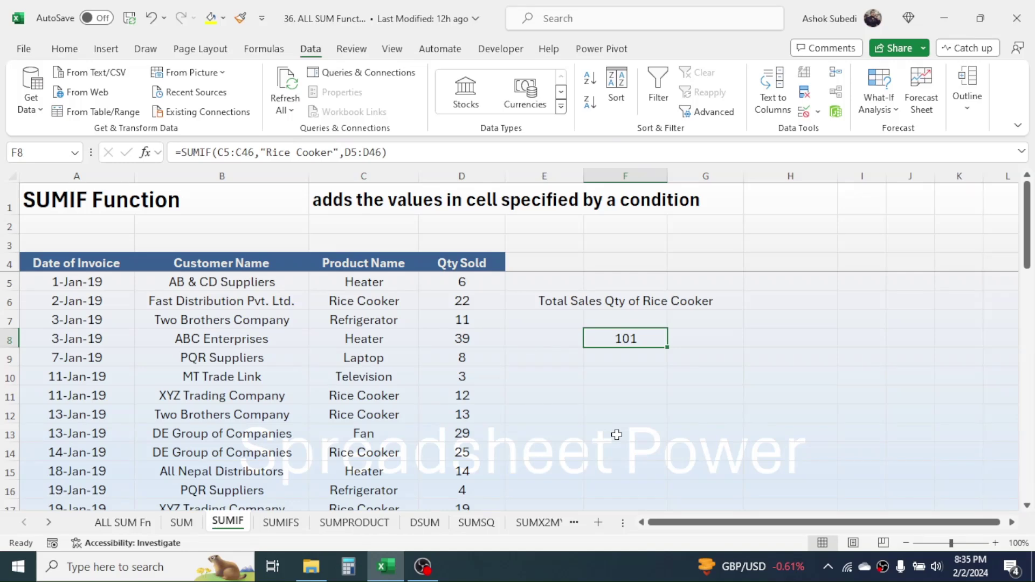
pyautogui.doubleClick(648, 339)
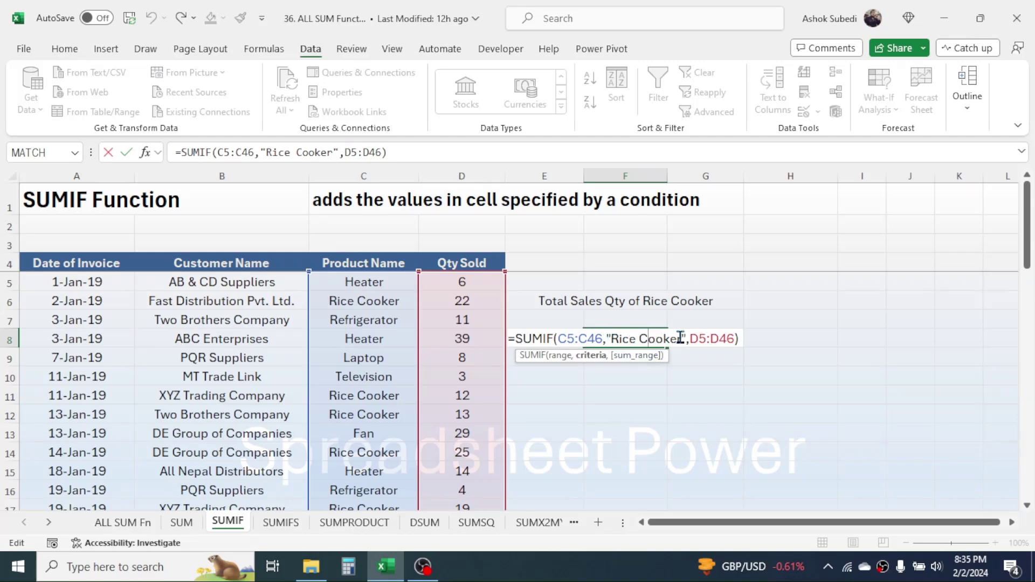
pyautogui.hotkey('ctrl', 'Return')
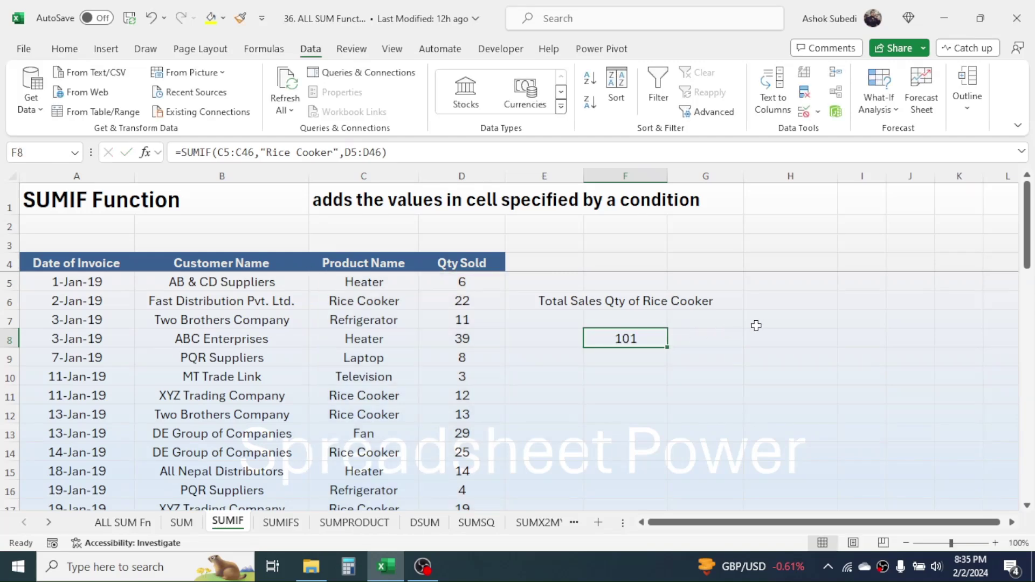
# Step: Enter Rice Cooker in cell H7 as a criterion for the SUMIF formula
pyautogui.click(775, 323)
pyautogui.write('Ri')
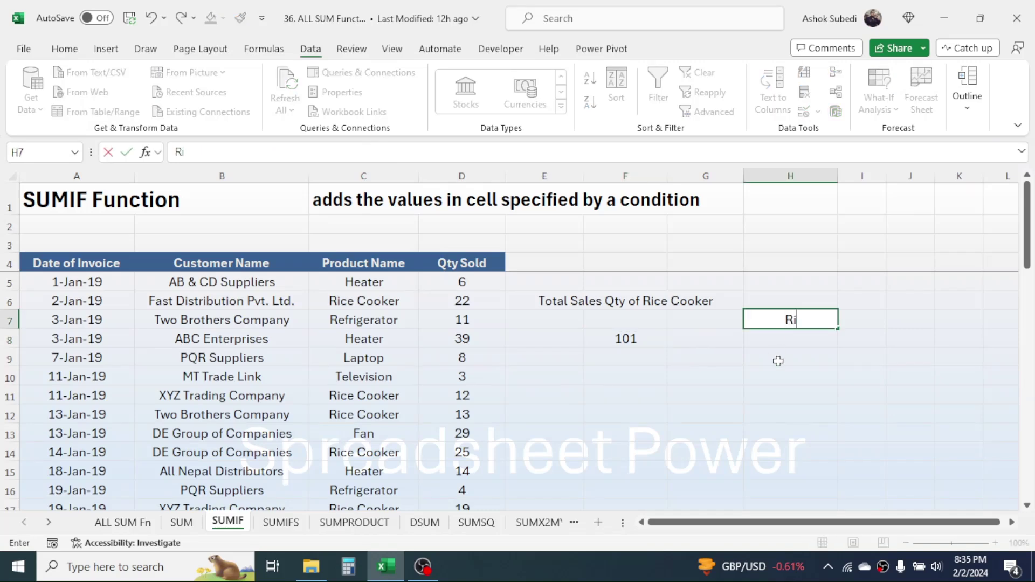
pyautogui.write('ce Cooker')
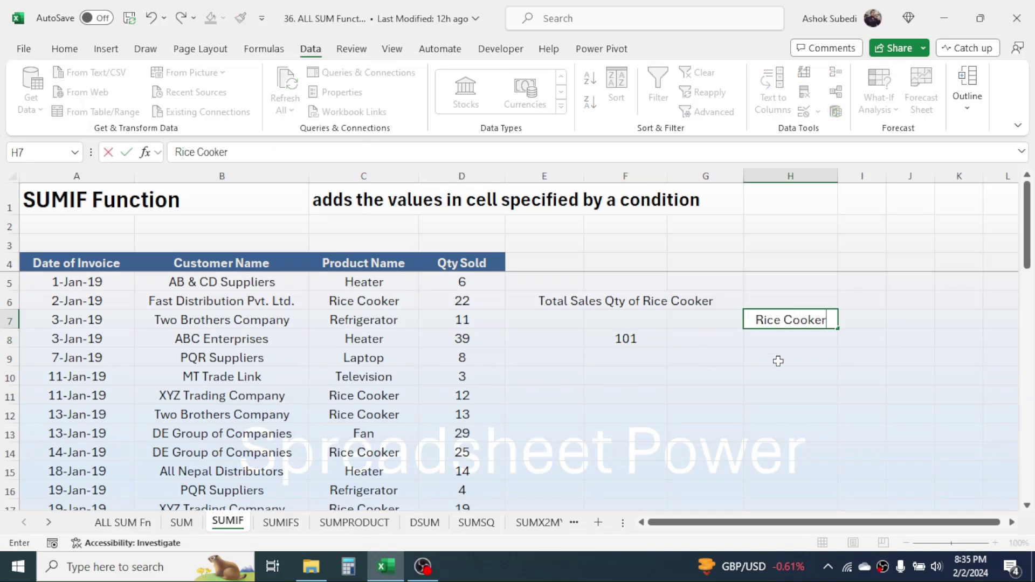
pyautogui.press('Return')
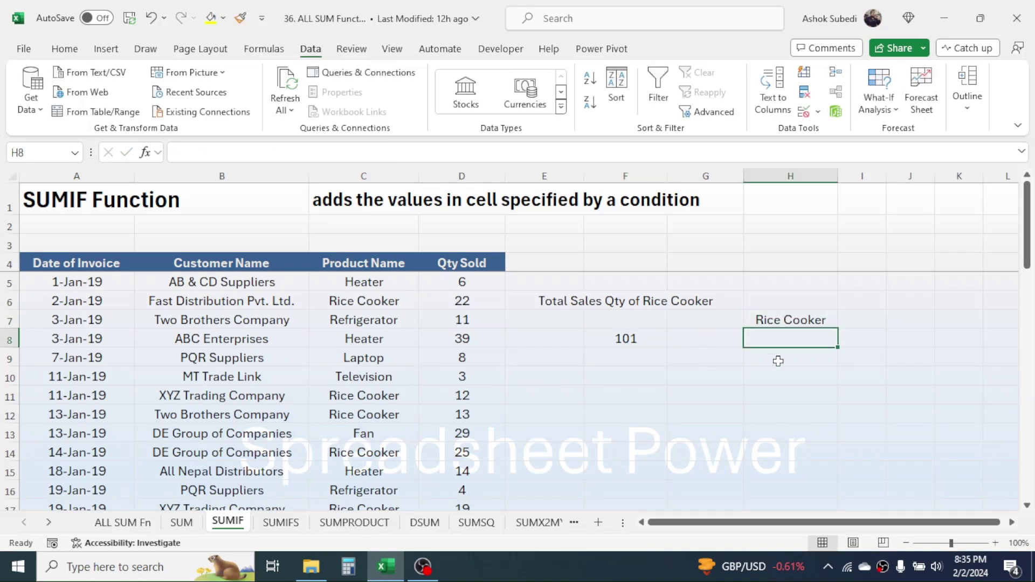
# Step: Replace the typed "Rice Cooker" criterion in the SUMIF formula in F8 with a reference to cell H7
pyautogui.doubleClick(630, 335)
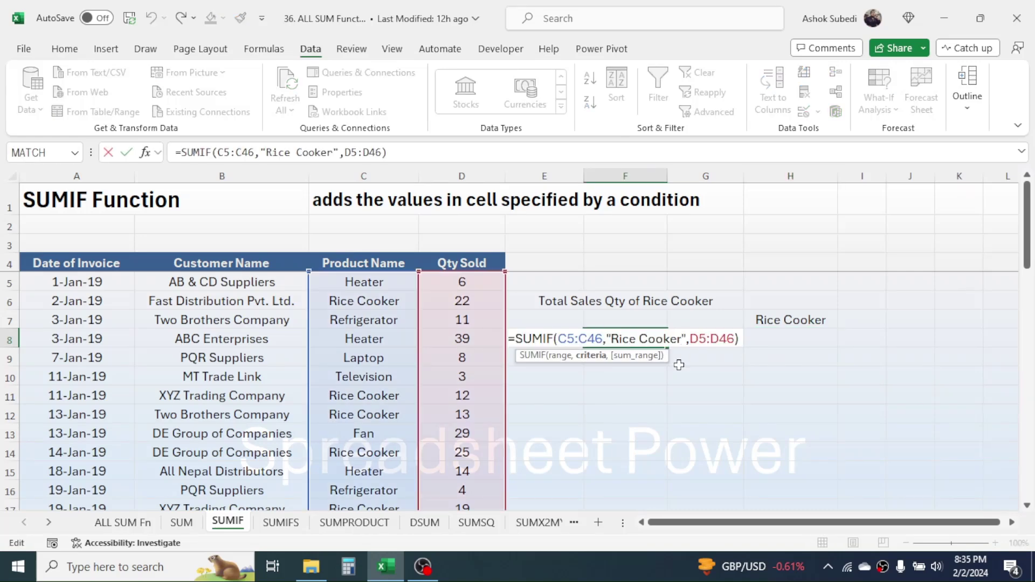
pyautogui.press('BackSpace')
pyautogui.press('BackSpace')
pyautogui.press('BackSpace')
pyautogui.press('BackSpace')
pyautogui.press('BackSpace')
pyautogui.press('BackSpace')
pyautogui.press('BackSpace')
pyautogui.press('BackSpace')
pyautogui.press('BackSpace')
pyautogui.press('BackSpace')
pyautogui.press('BackSpace')
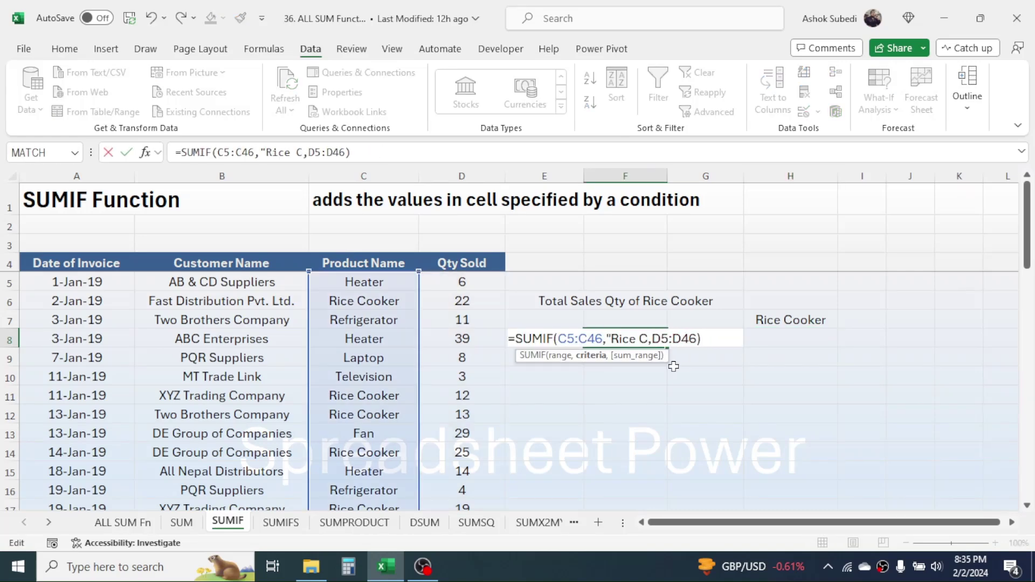
pyautogui.press('BackSpace')
pyautogui.press('BackSpace')
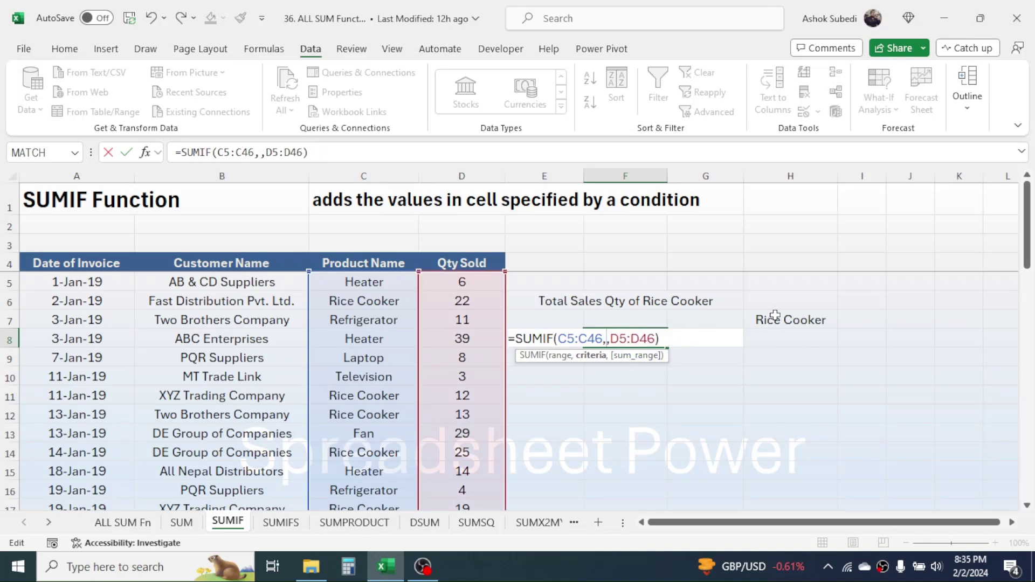
pyautogui.click(784, 324)
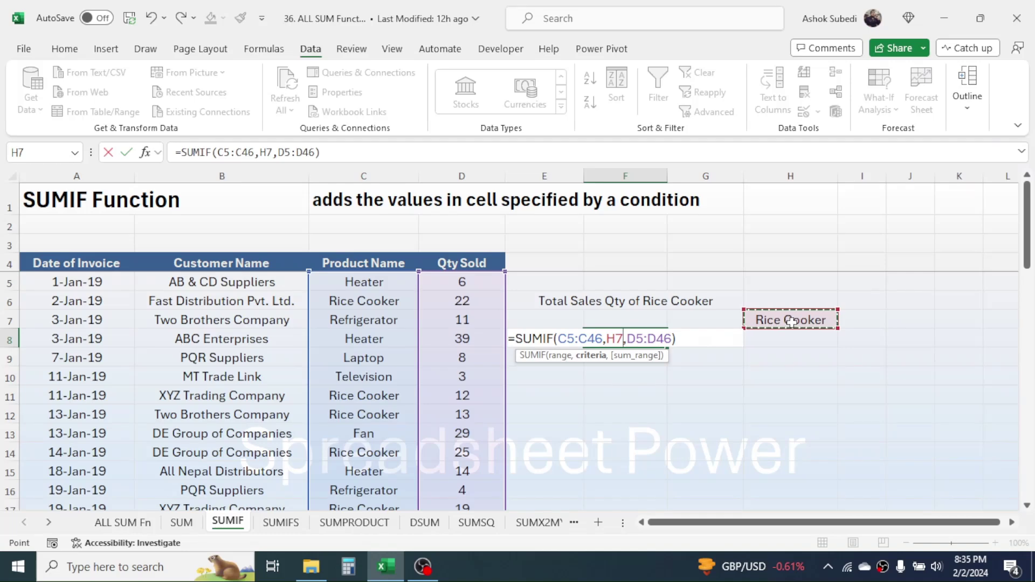
pyautogui.press('Return')
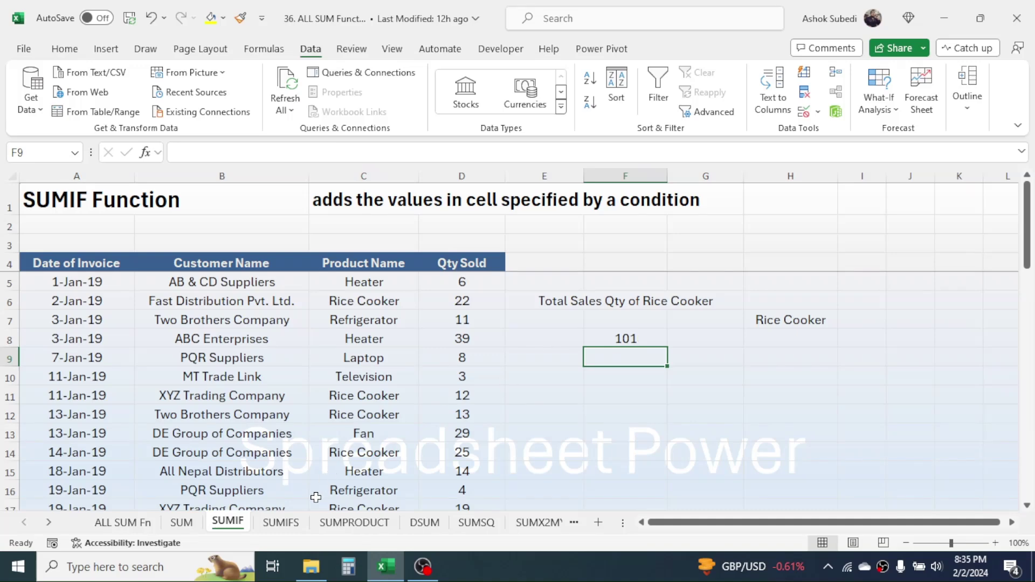
# Step: Open the SUMIFS sheet and examine the Product Name and Customer Name columns that hold the two conditions
pyautogui.click(281, 522)
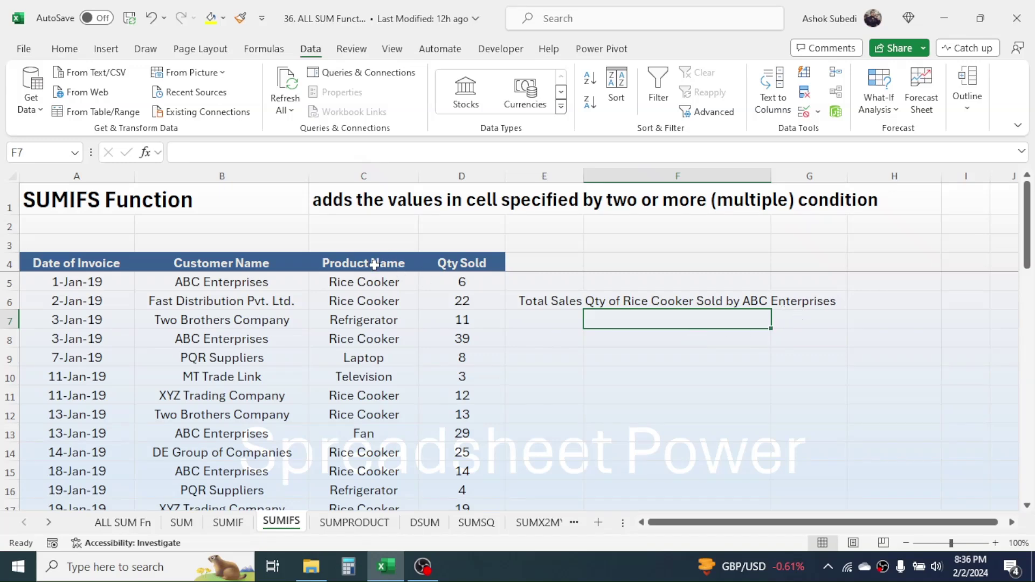
pyautogui.click(366, 283)
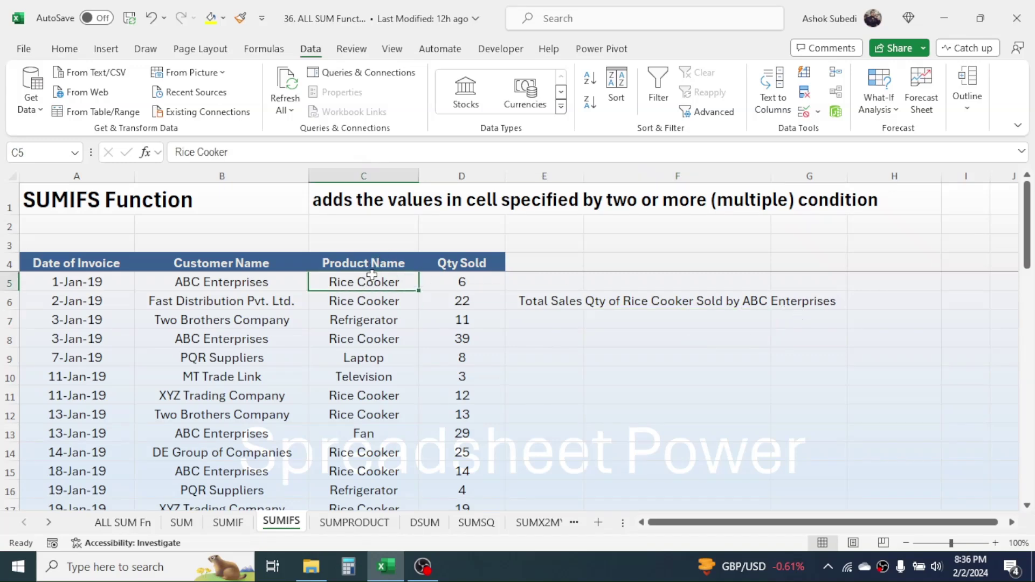
pyautogui.moveTo(374, 264); pyautogui.dragTo(365, 386)
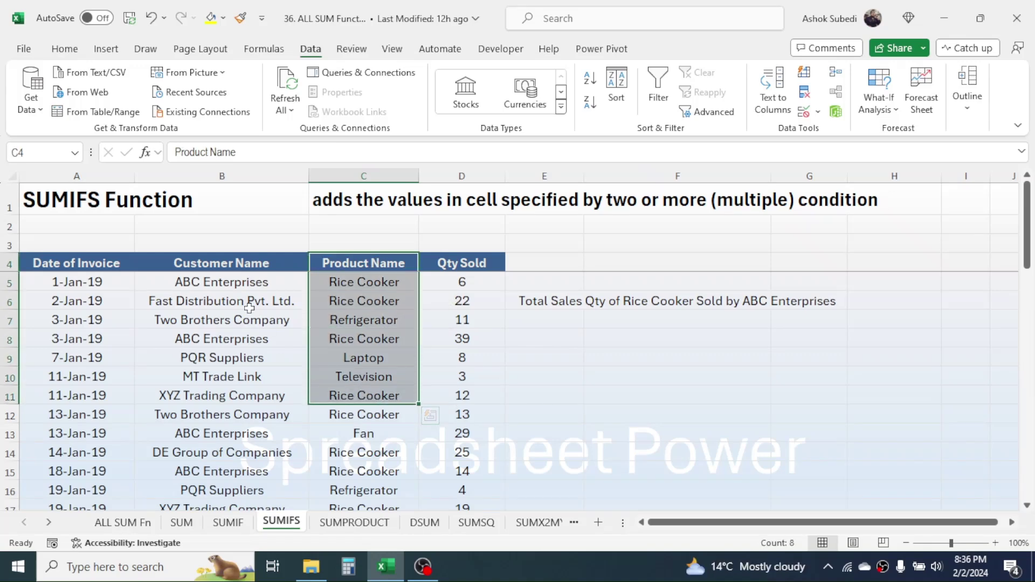
pyautogui.click(233, 284)
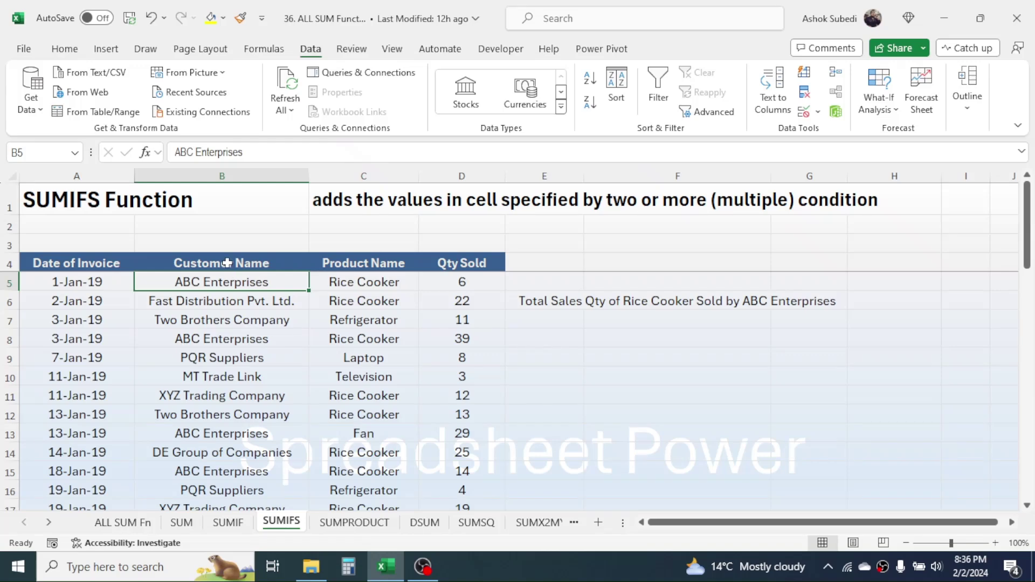
pyautogui.moveTo(227, 263); pyautogui.dragTo(228, 369)
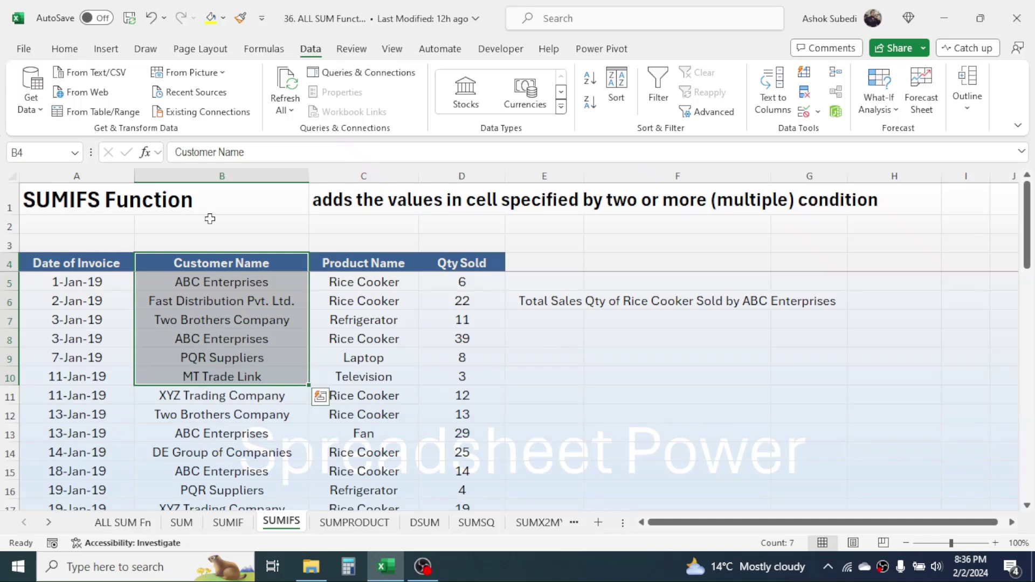
# Step: Enter the two criteria for the SUMIFS total: Rice Cooker in G8 and ABC Enterprises in G9
pyautogui.click(645, 341)
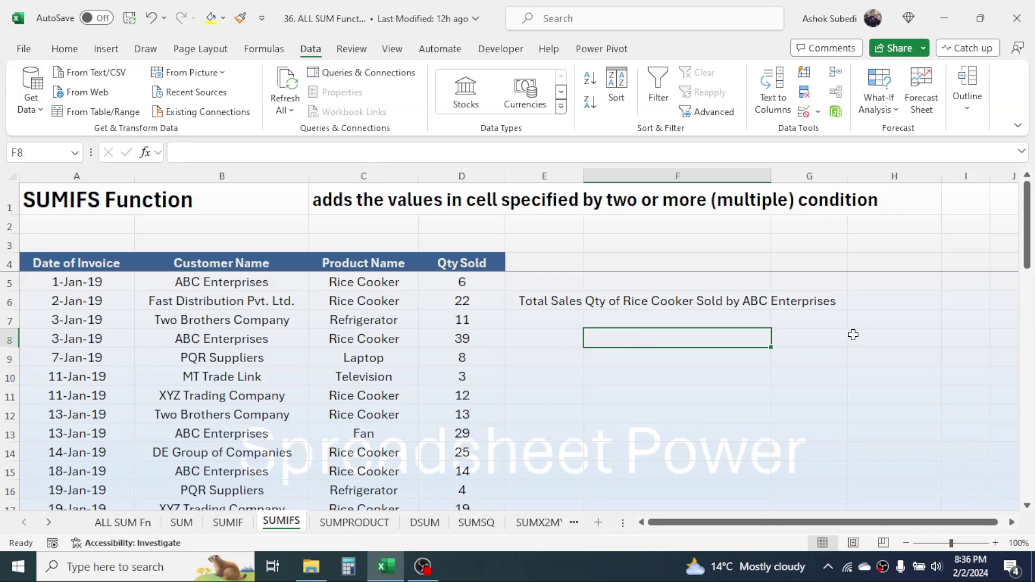
pyautogui.click(814, 339)
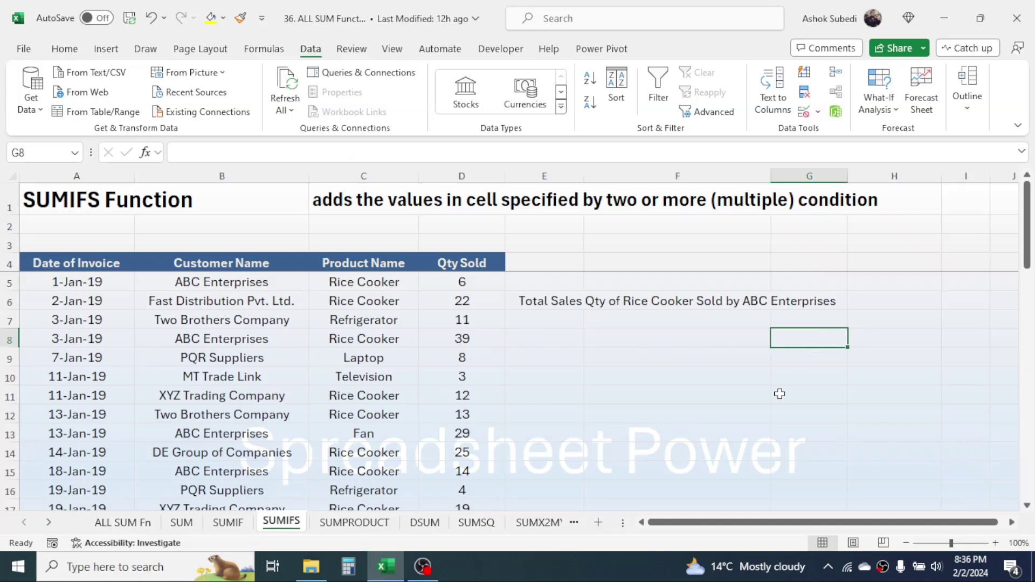
pyautogui.write('Rice Coo')
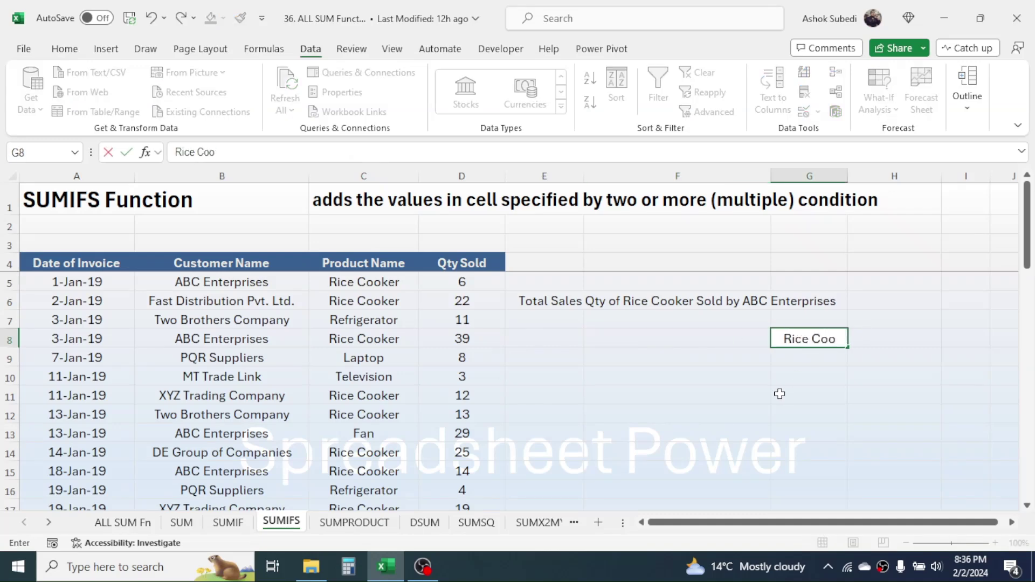
pyautogui.write('ker')
pyautogui.press('Return')
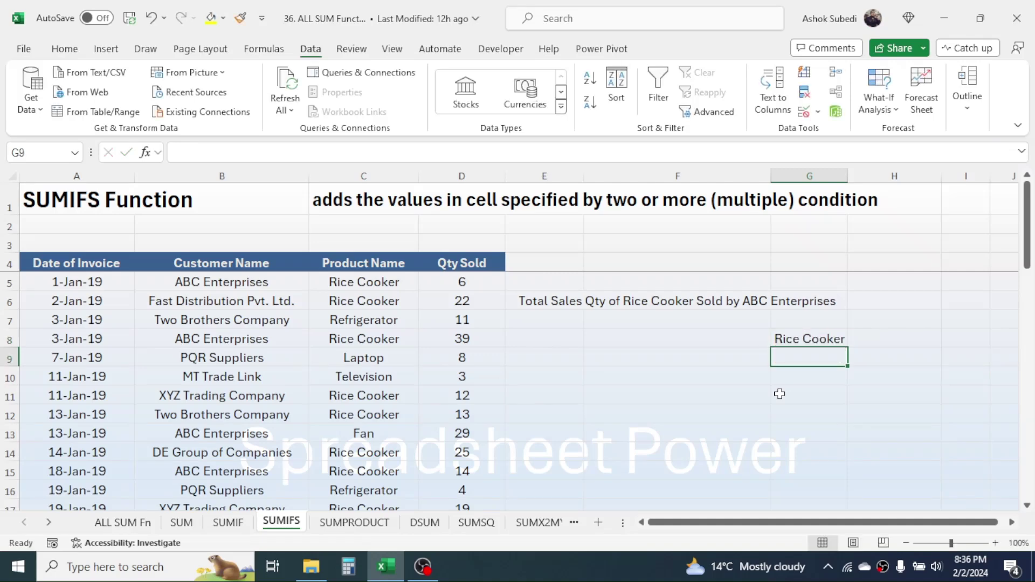
pyautogui.write('ABC')
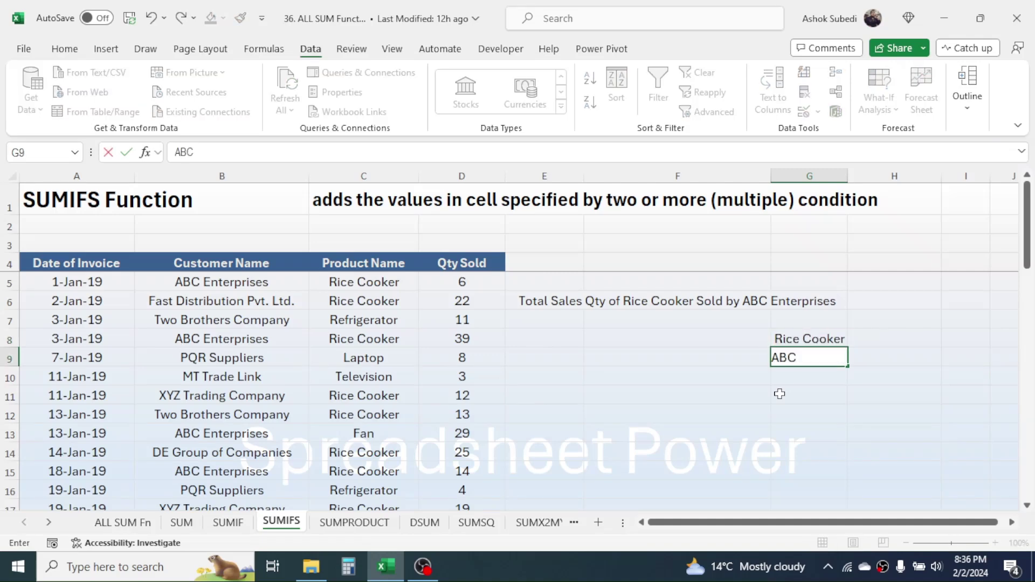
pyautogui.write(' Enterprises')
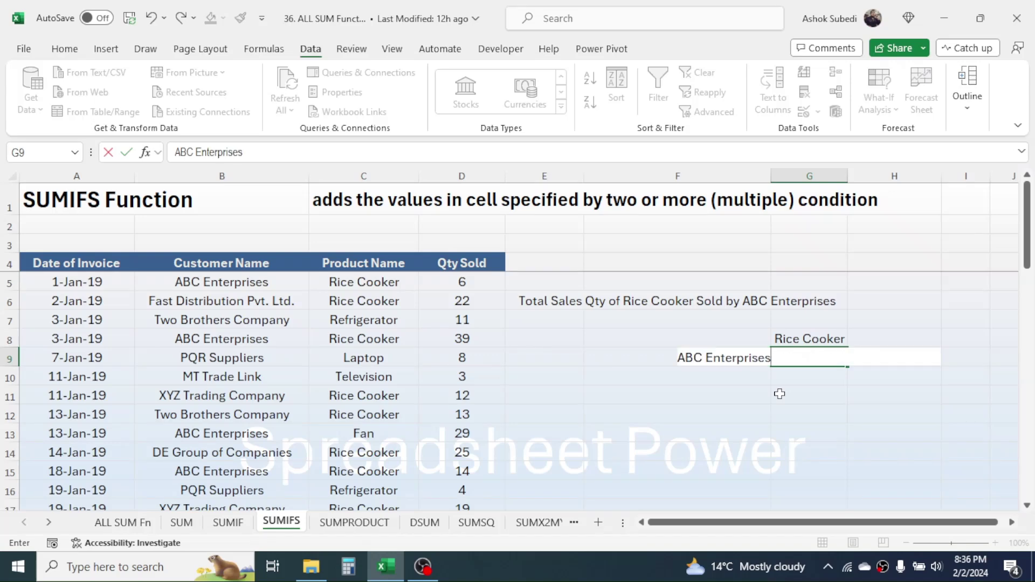
pyautogui.press('Return')
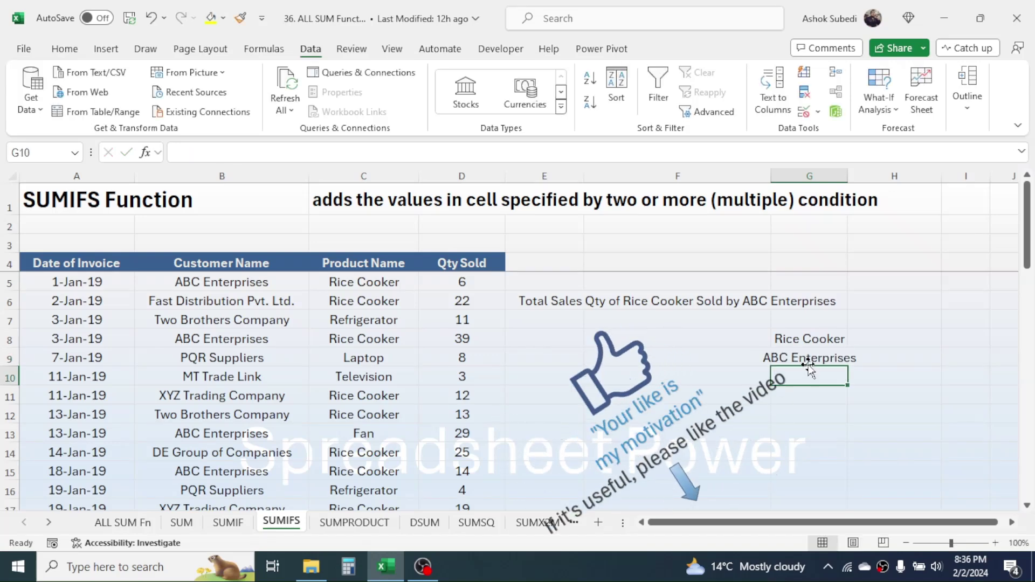
# Step: Begin a SUMIFS formula in F8 with the sold quantities D5:D46 as the sum range
pyautogui.click(664, 338)
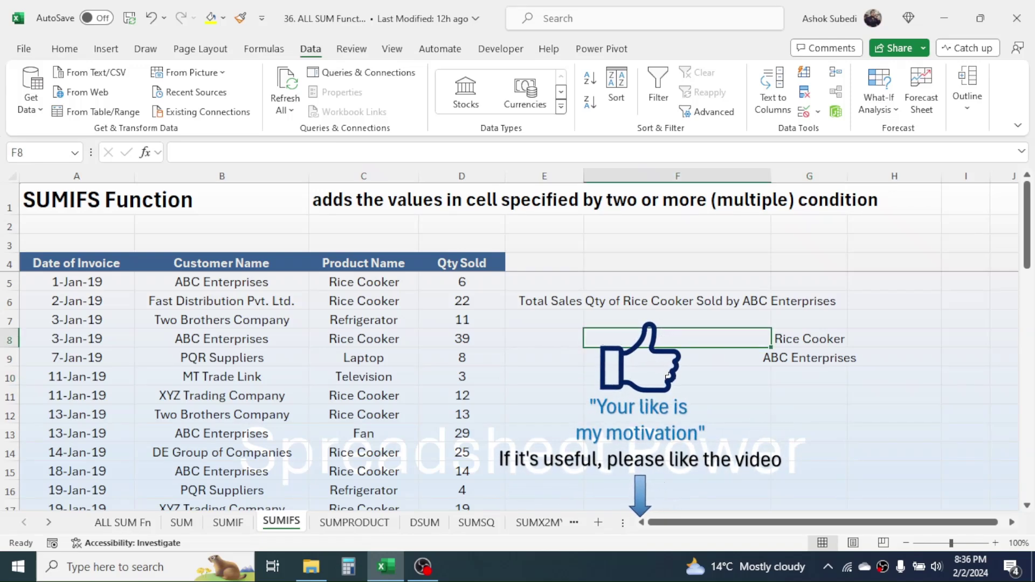
pyautogui.write('=')
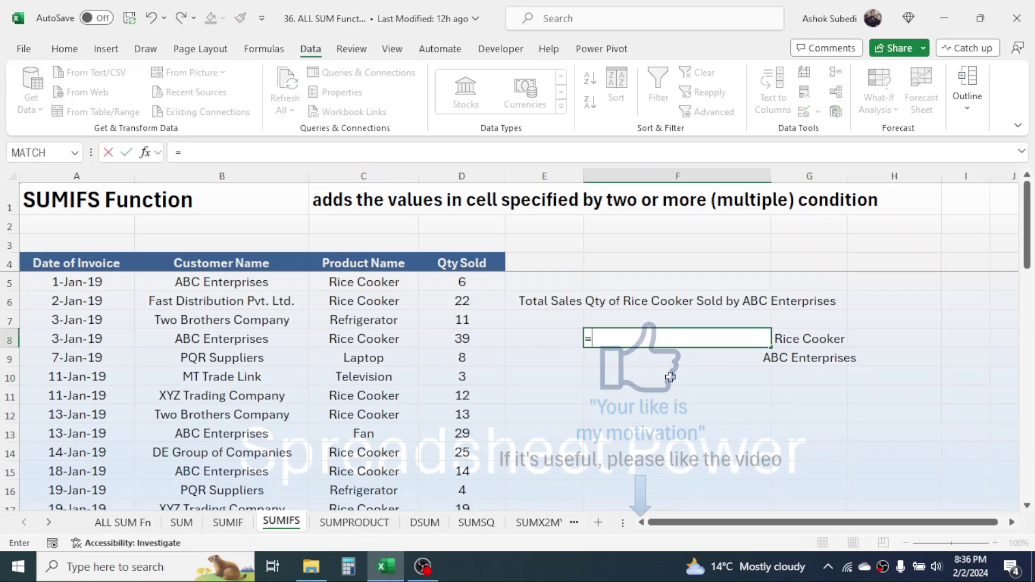
pyautogui.write('SUMIFS')
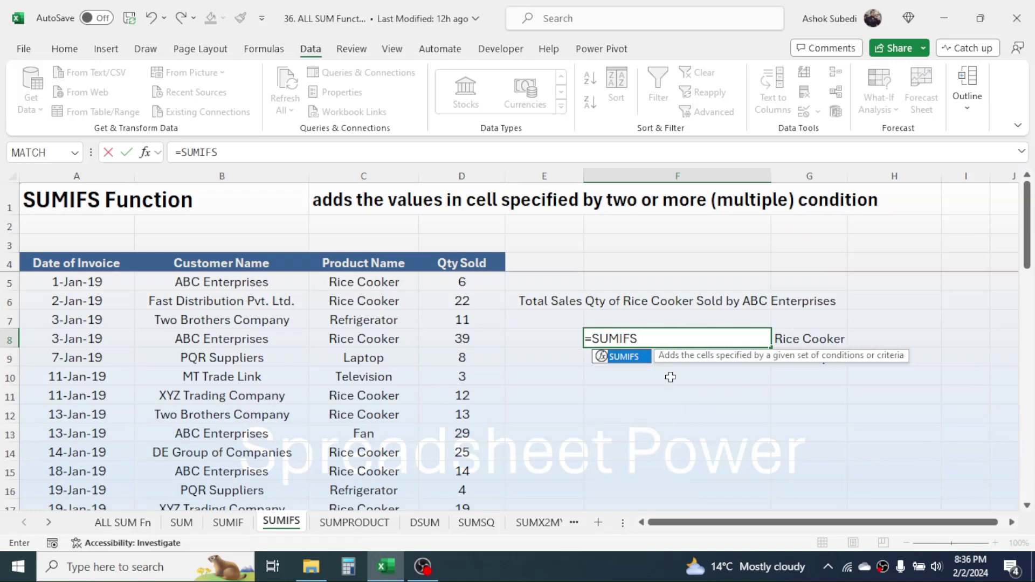
pyautogui.write('(')
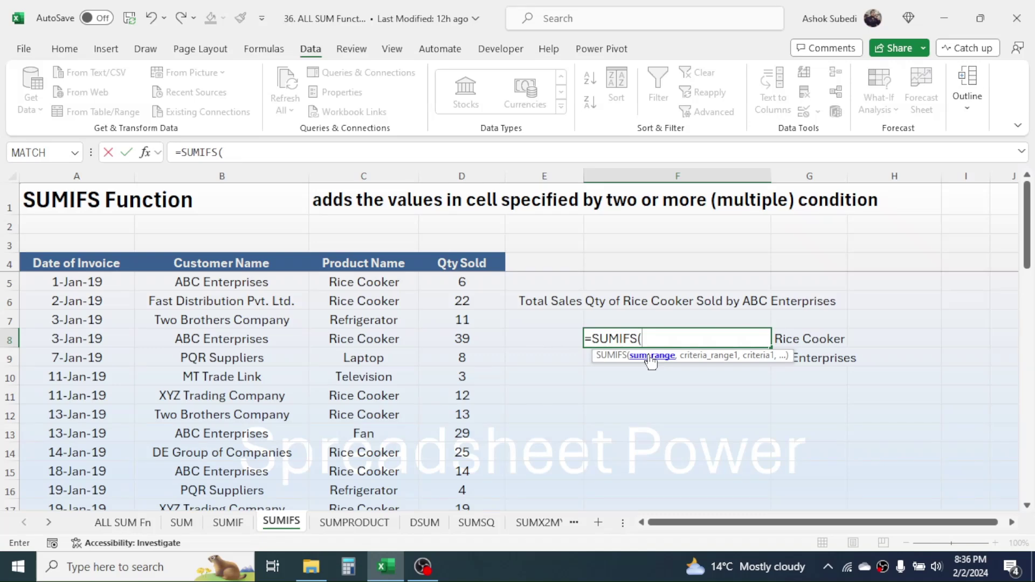
pyautogui.click(467, 279)
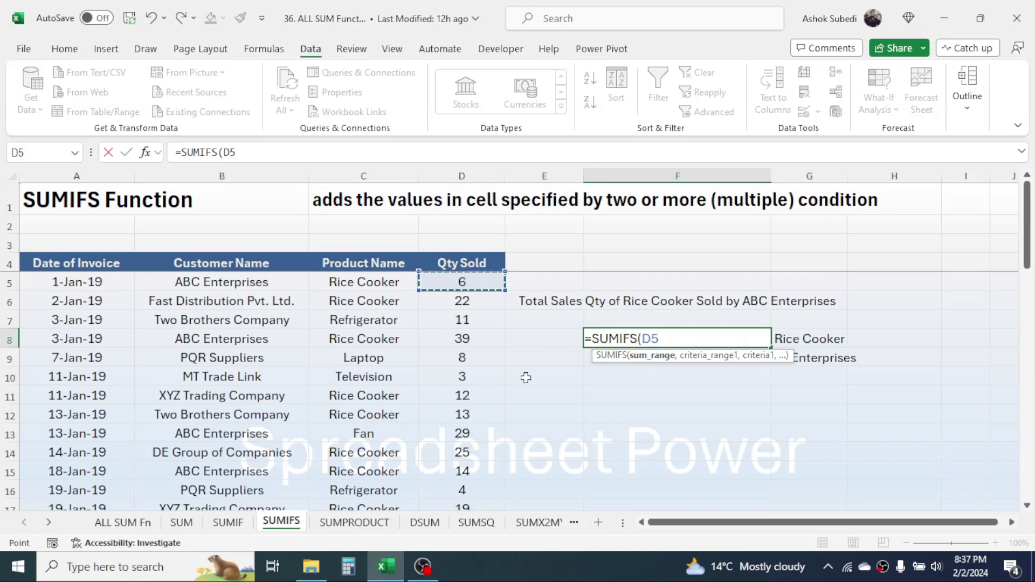
pyautogui.hotkey('shift', 'Down')
pyautogui.hotkey('shift', 'Down')
pyautogui.hotkey('ctrl', 'shift', 'Down')
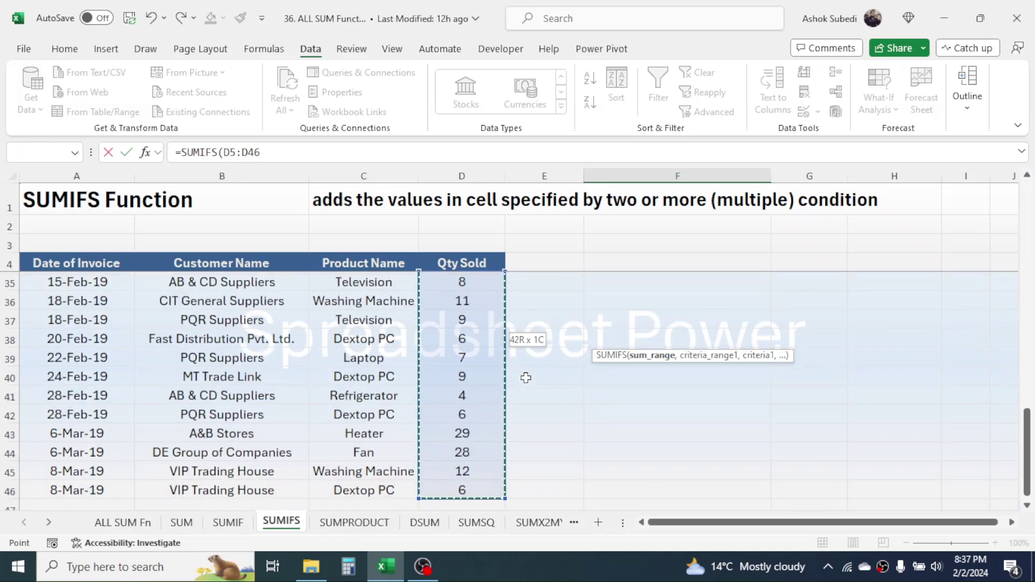
pyautogui.write(',')
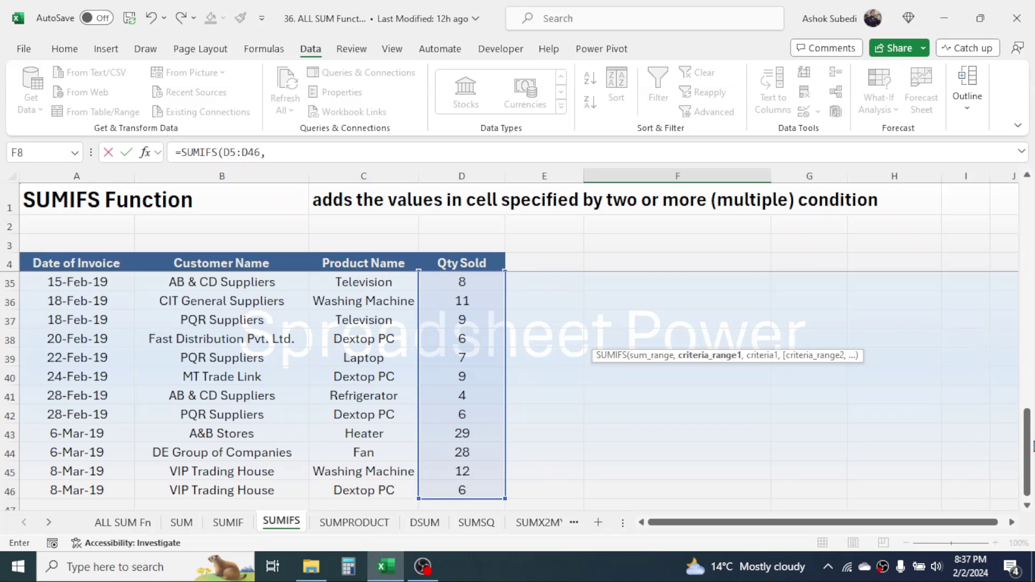
# Step: Add the product names C5:C46 as the first criteria range of the SUMIFS formula, with G8 as its criterion
pyautogui.moveTo(1032, 447); pyautogui.dragTo(1026, 212)
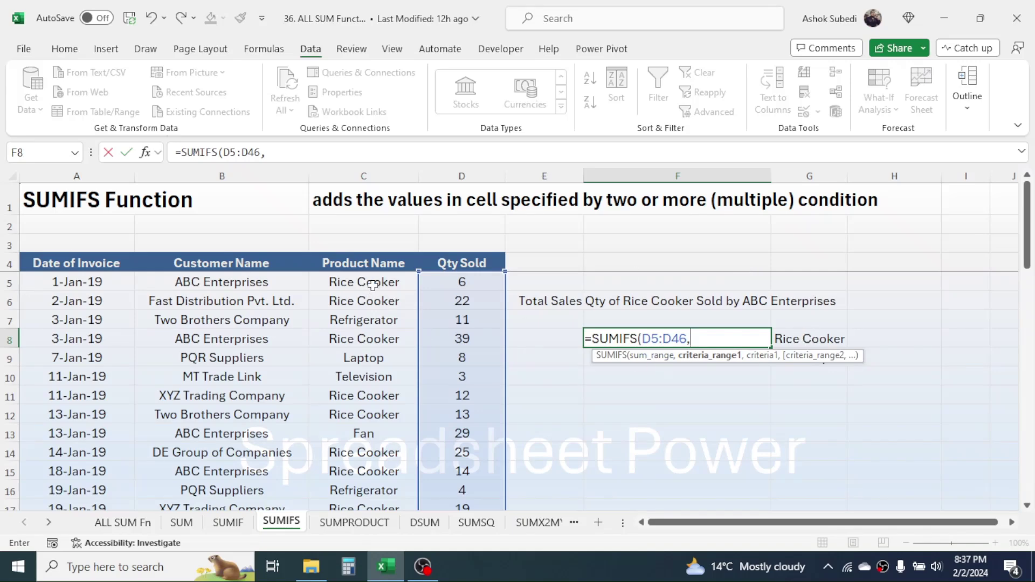
pyautogui.moveTo(370, 283); pyautogui.dragTo(368, 331)
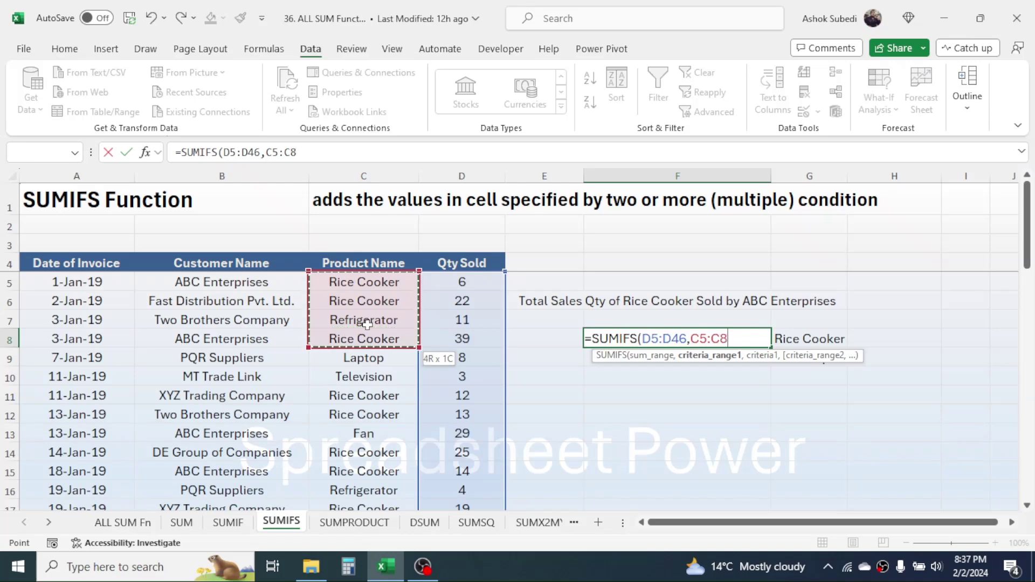
pyautogui.hotkey('ctrl', 'shift', 'Down')
pyautogui.write(',')
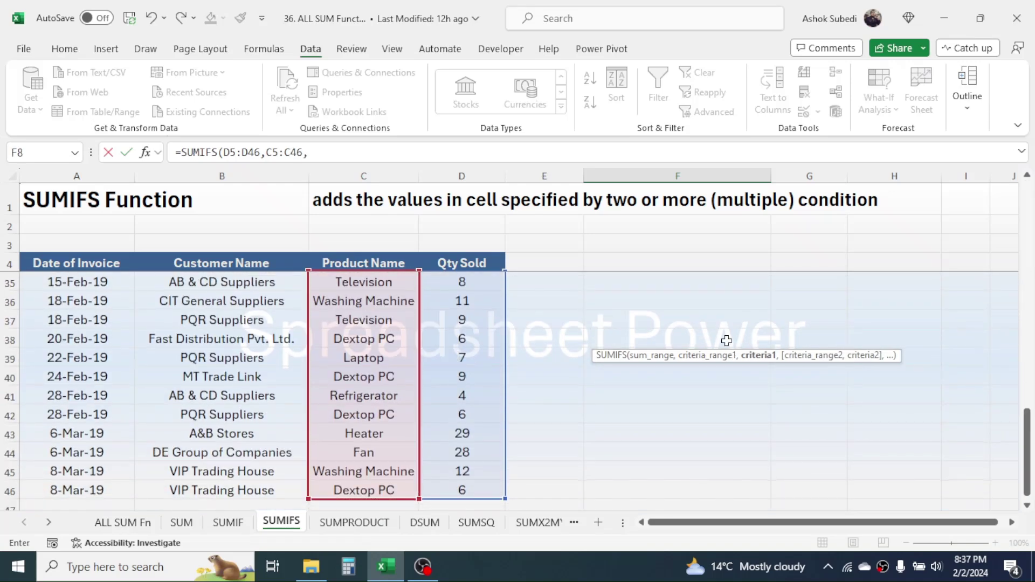
pyautogui.moveTo(1032, 456); pyautogui.dragTo(1021, 167)
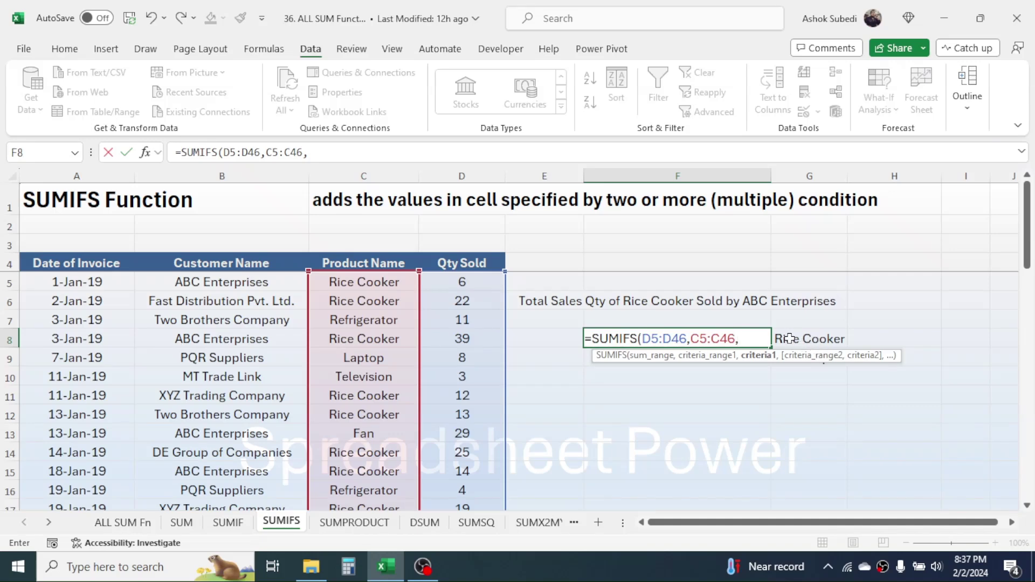
pyautogui.click(815, 340)
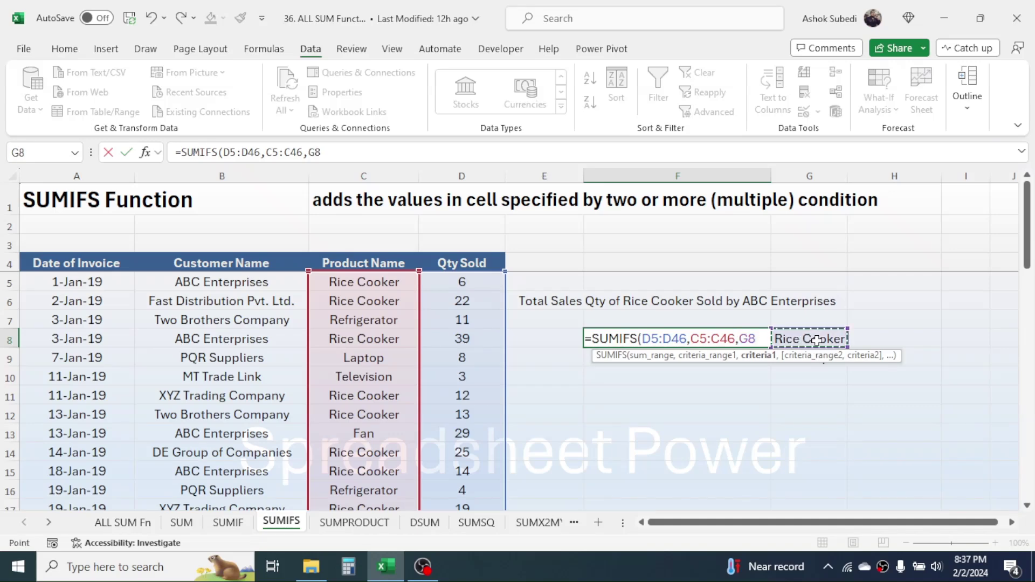
pyautogui.write(',')
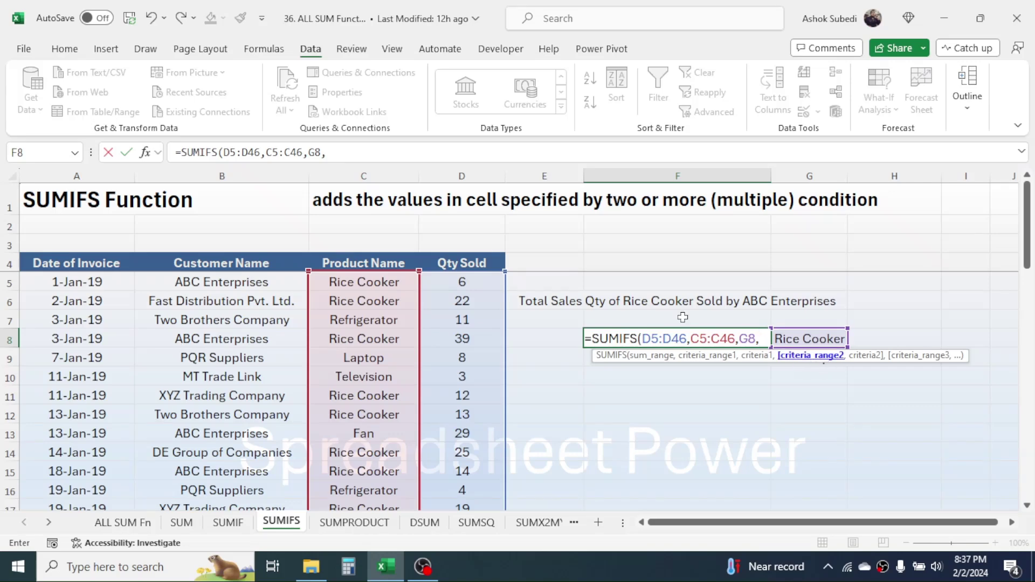
# Step: Add the customer names B5:B46 as the second criteria range with G9 as its criterion, and complete the SUMIFS formula in F8
pyautogui.moveTo(253, 284); pyautogui.dragTo(247, 357)
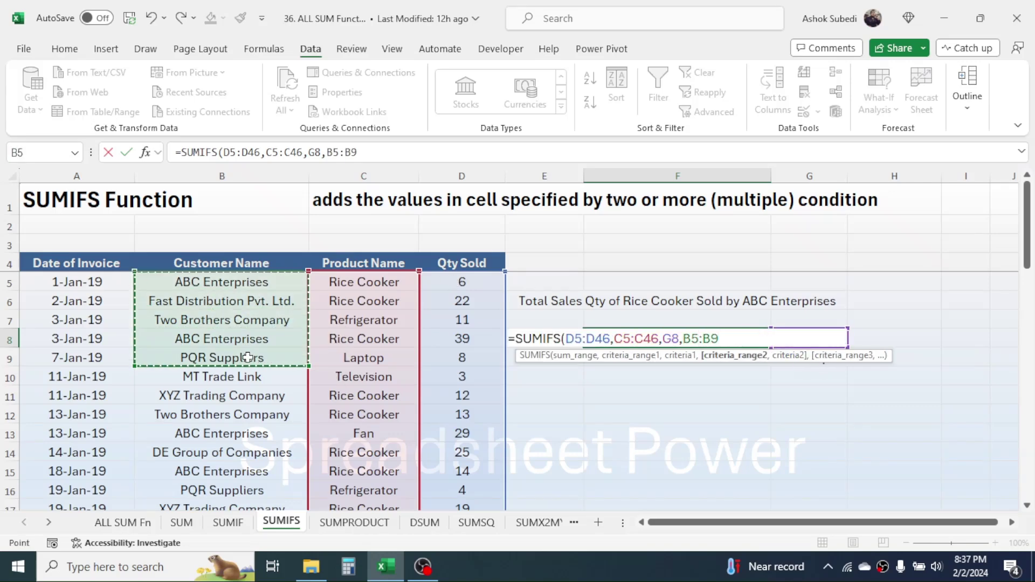
pyautogui.hotkey('ctrl', 'shift', 'Down')
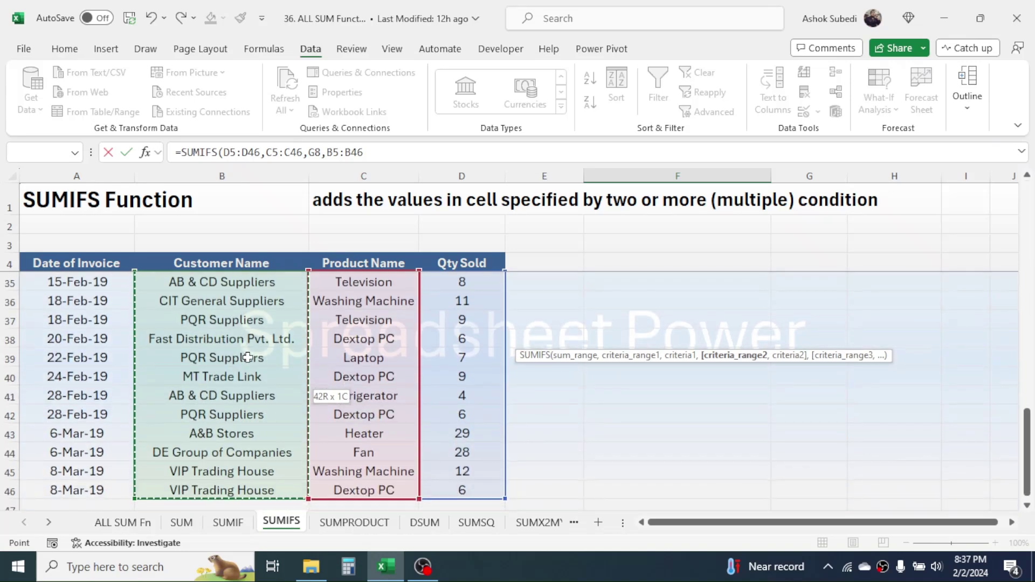
pyautogui.write(',')
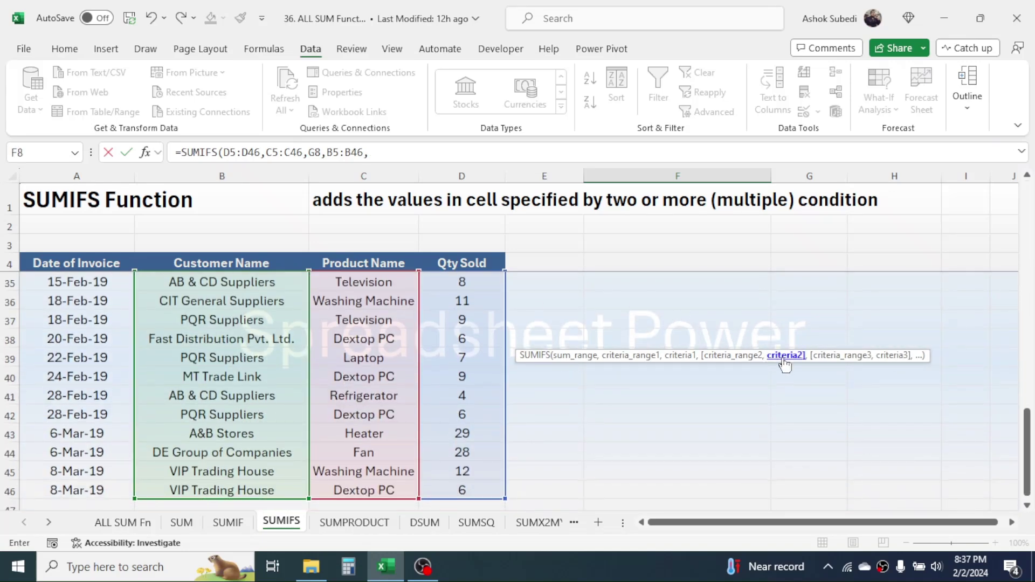
pyautogui.moveTo(1029, 438); pyautogui.dragTo(1027, 253)
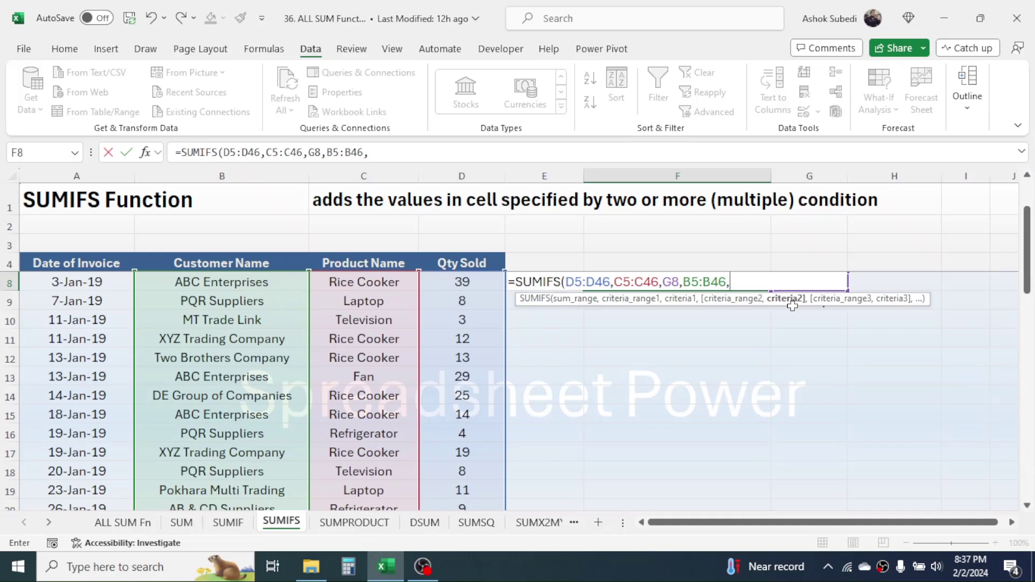
pyautogui.click(793, 308)
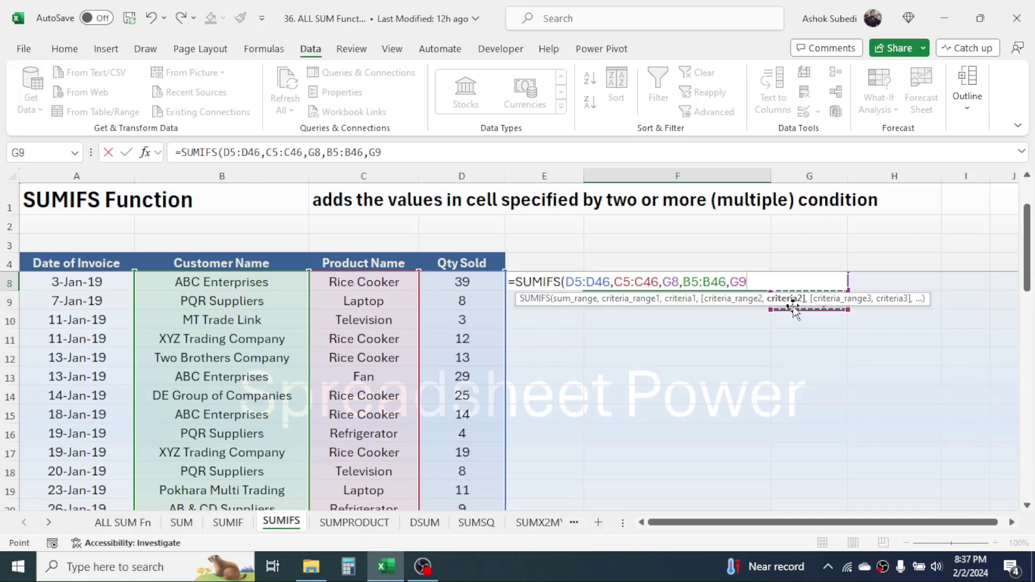
pyautogui.write(')')
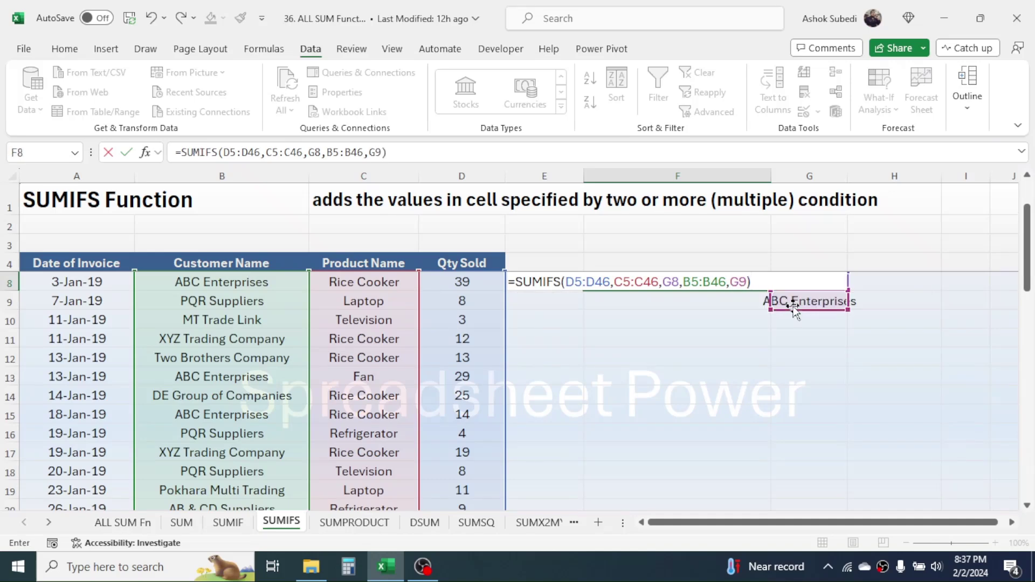
pyautogui.press('Return')
pyautogui.moveTo(1027, 240); pyautogui.dragTo(1030, 223)
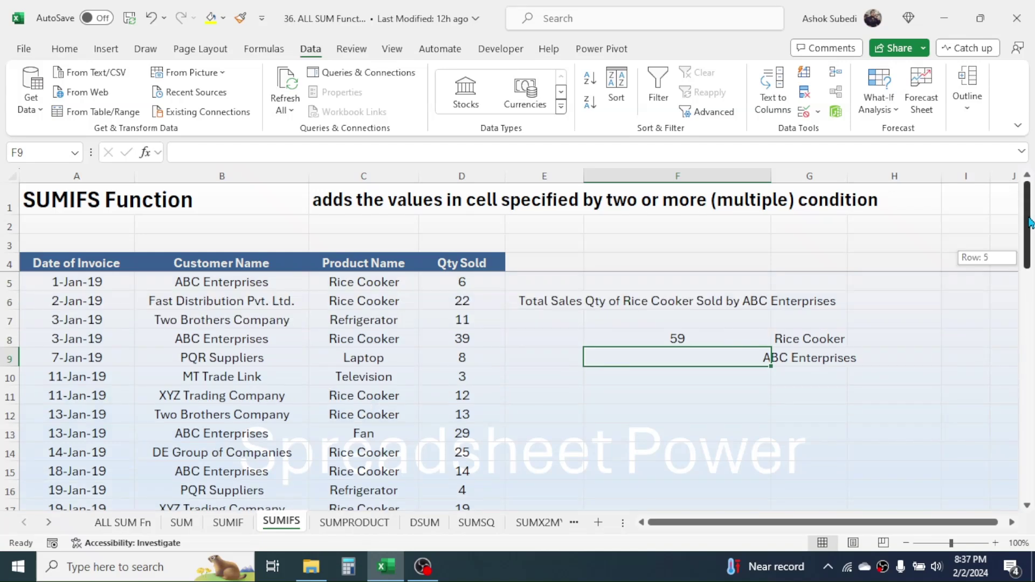
pyautogui.click(696, 335)
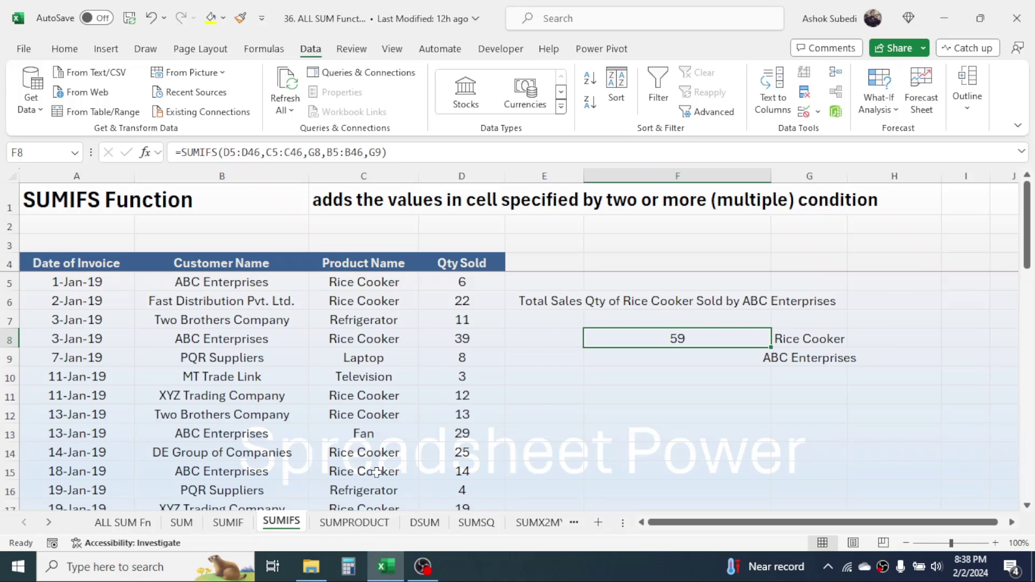
# Step: Open the SUMPRODUCT sheet and examine the empty Sales Value row beneath the unit prices and monthly quantities
pyautogui.click(359, 526)
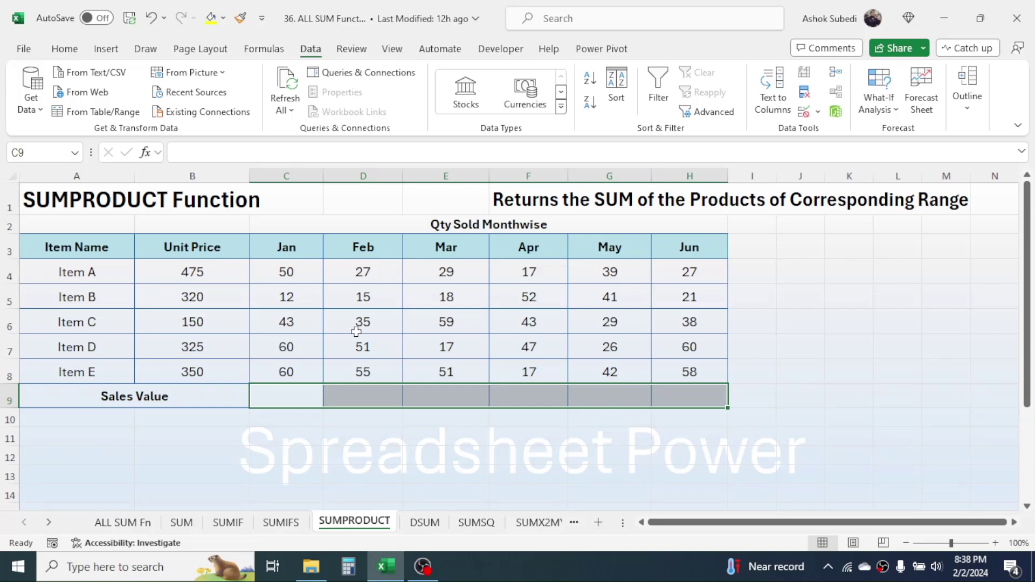
pyautogui.click(162, 425)
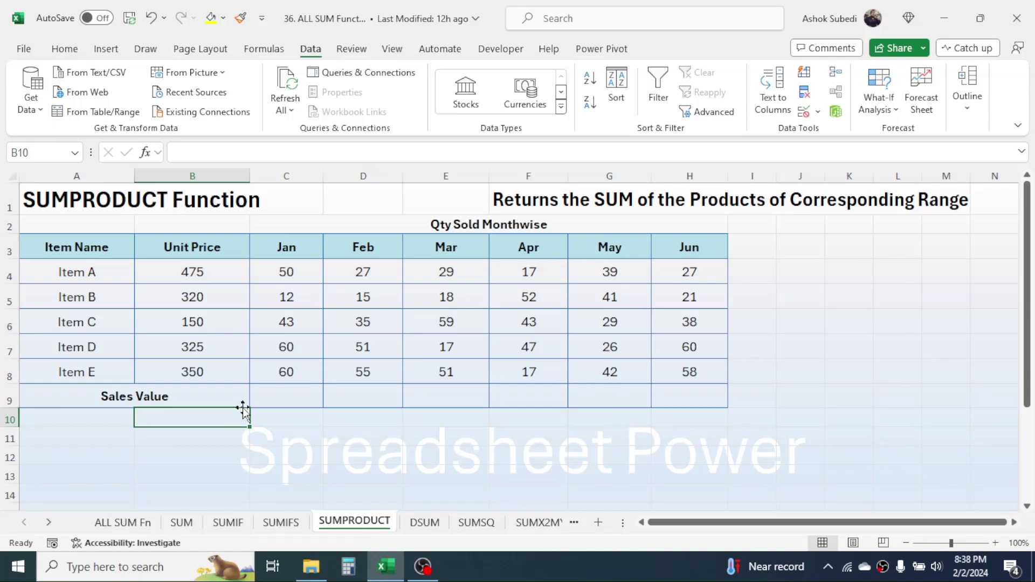
pyautogui.click(285, 400)
pyautogui.click(349, 393)
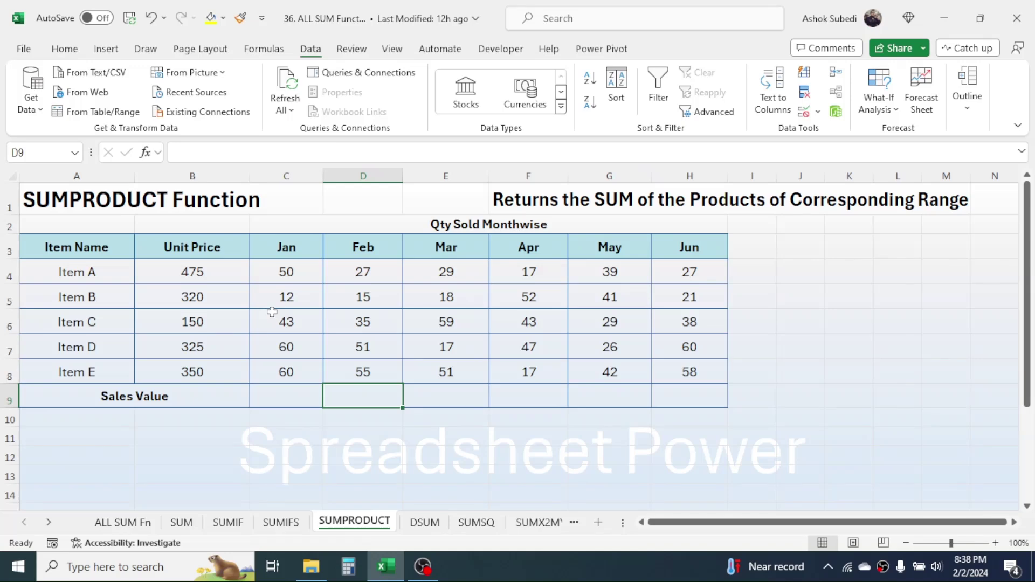
# Step: Begin a SUMPRODUCT formula in C9 with the unit prices as the absolute first array $B$4:$B$8
pyautogui.click(291, 390)
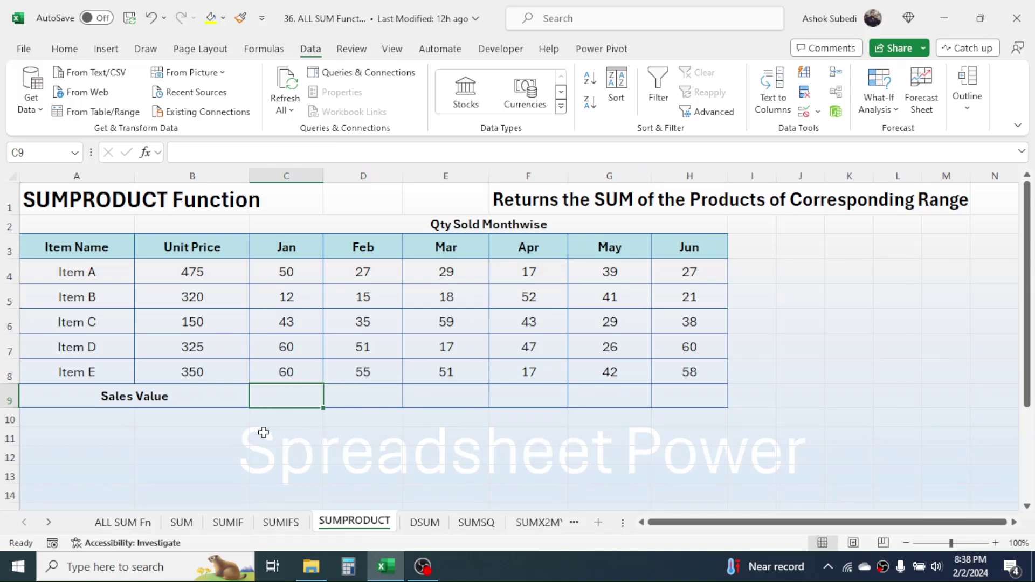
pyautogui.write('=S')
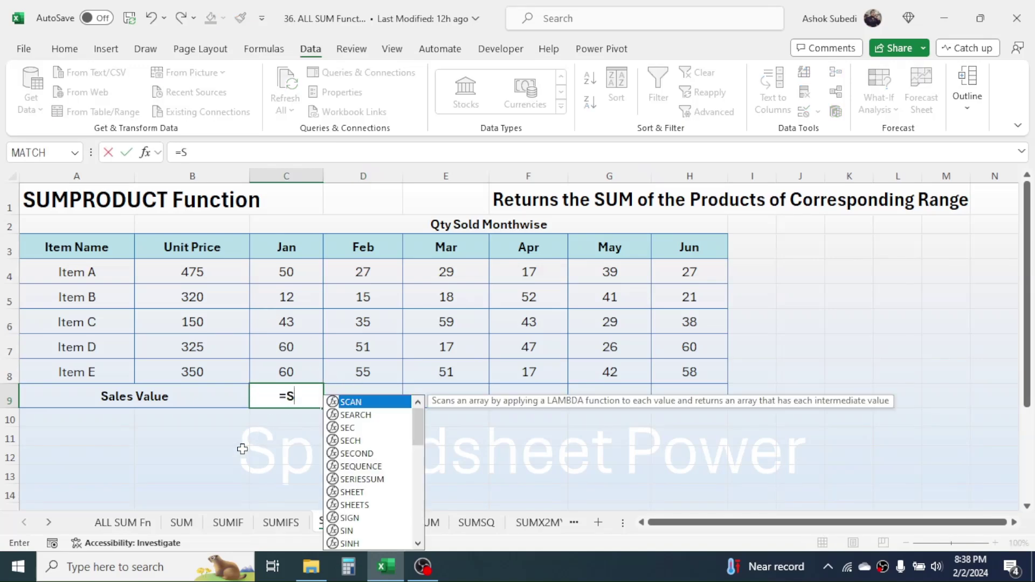
pyautogui.write('UMPROD')
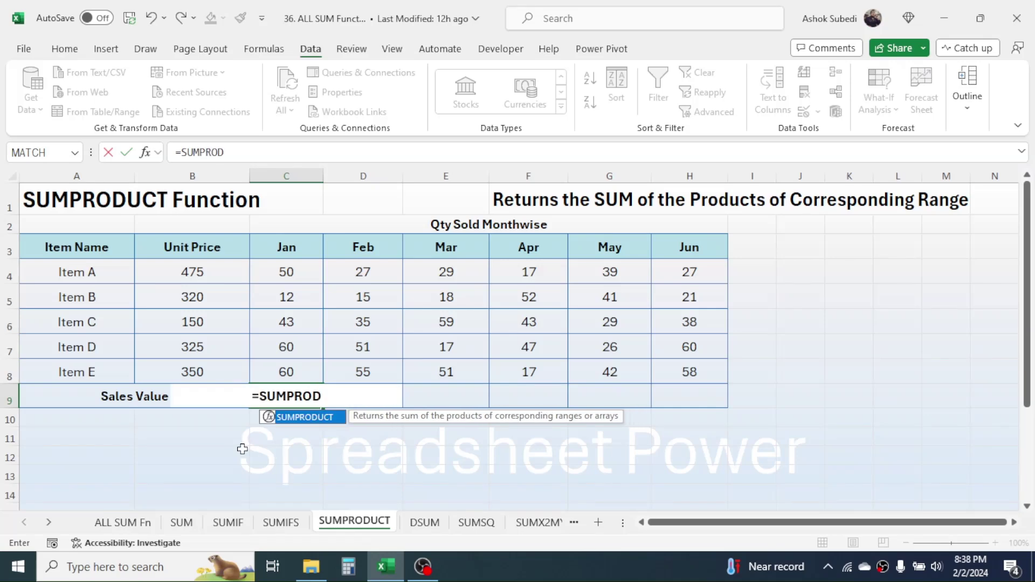
pyautogui.write('UCT(')
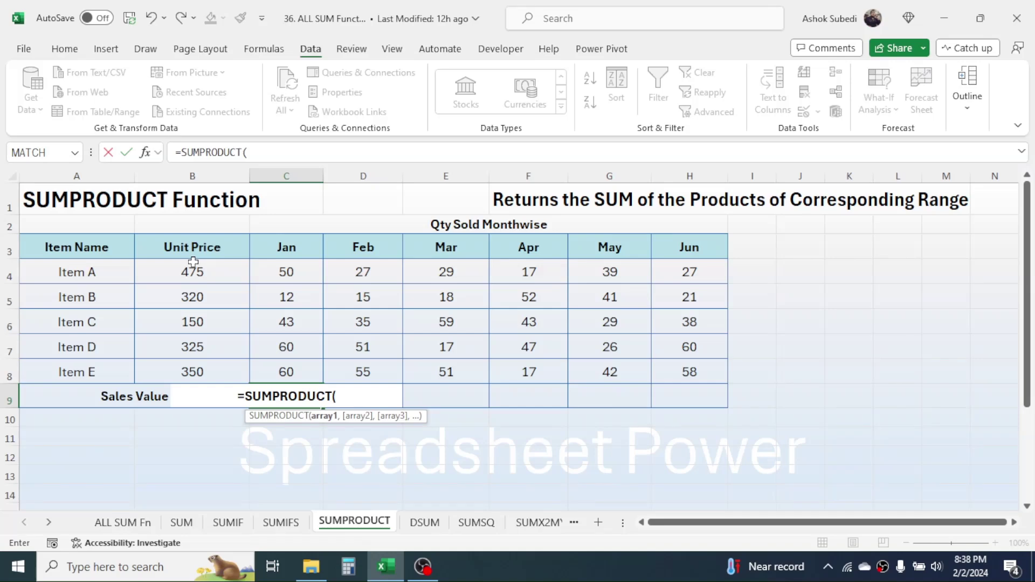
pyautogui.moveTo(192, 269); pyautogui.dragTo(192, 372)
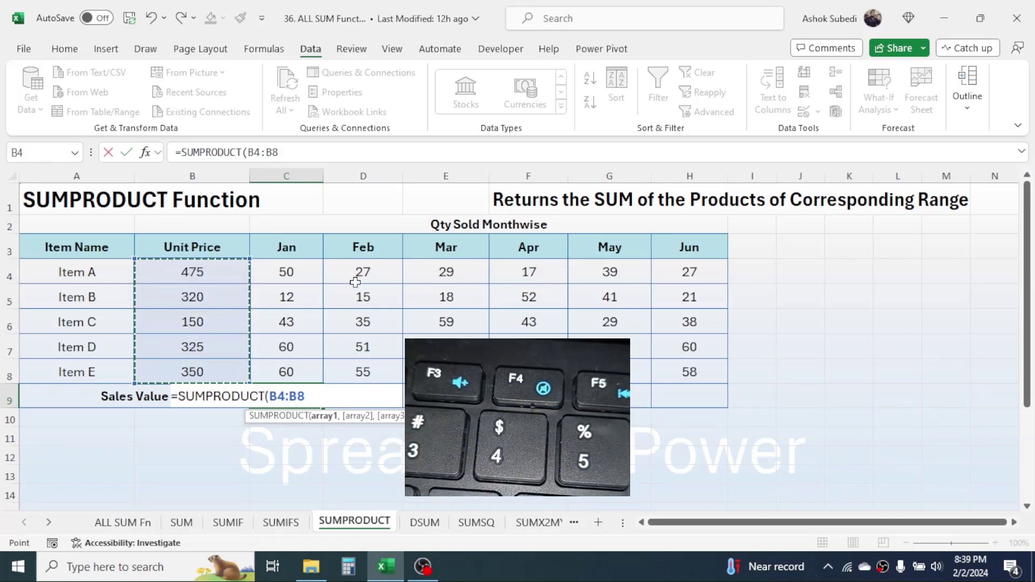
pyautogui.press('F4')
pyautogui.write(',')
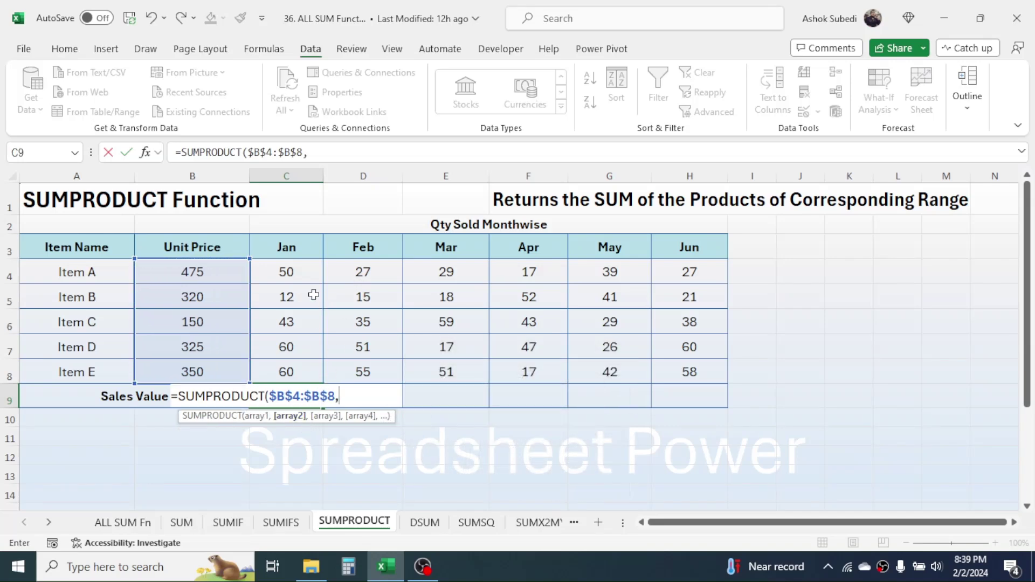
# Step: Add the January quantities C4:C8 as the second array and complete the SUMPRODUCT formula in C9
pyautogui.moveTo(296, 266); pyautogui.dragTo(289, 366)
pyautogui.write(')')
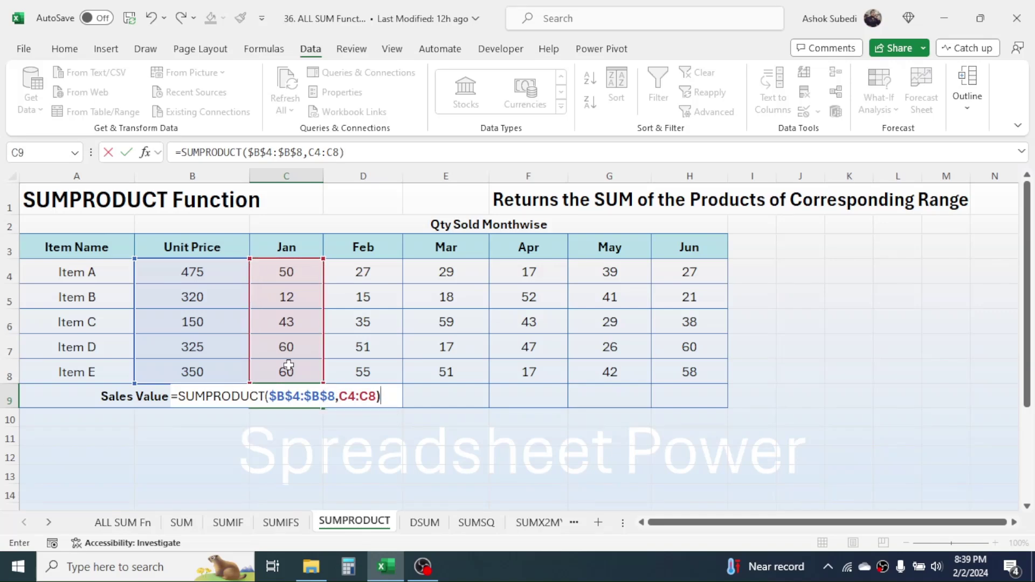
pyautogui.press('Return')
# Step: Copy the SUMPRODUCT formula from C9 across to H9 and check the ranges used by the May formula in G9
pyautogui.click(285, 399)
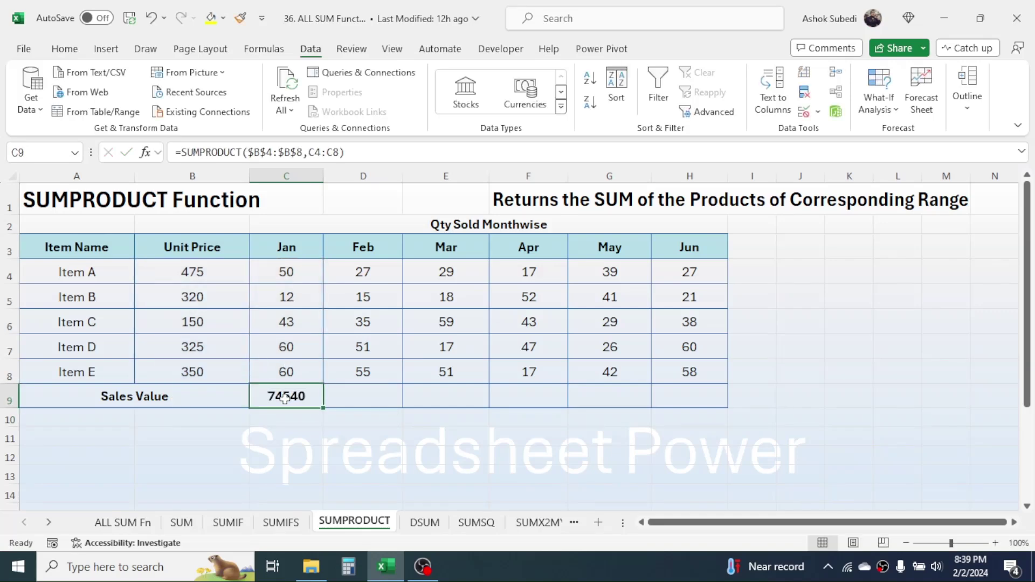
pyautogui.moveTo(324, 409); pyautogui.dragTo(690, 399)
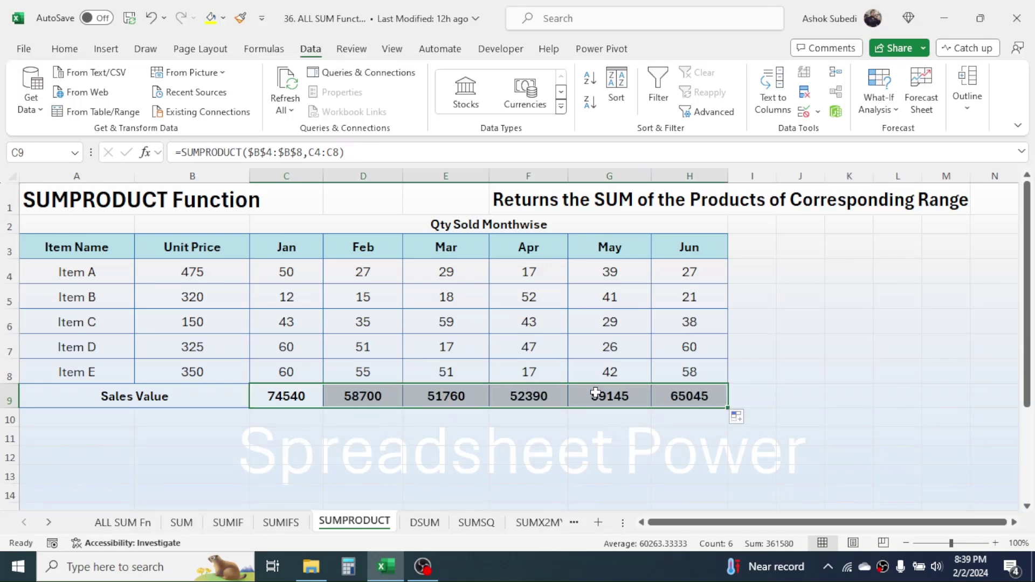
pyautogui.click(593, 393)
pyautogui.click(361, 151)
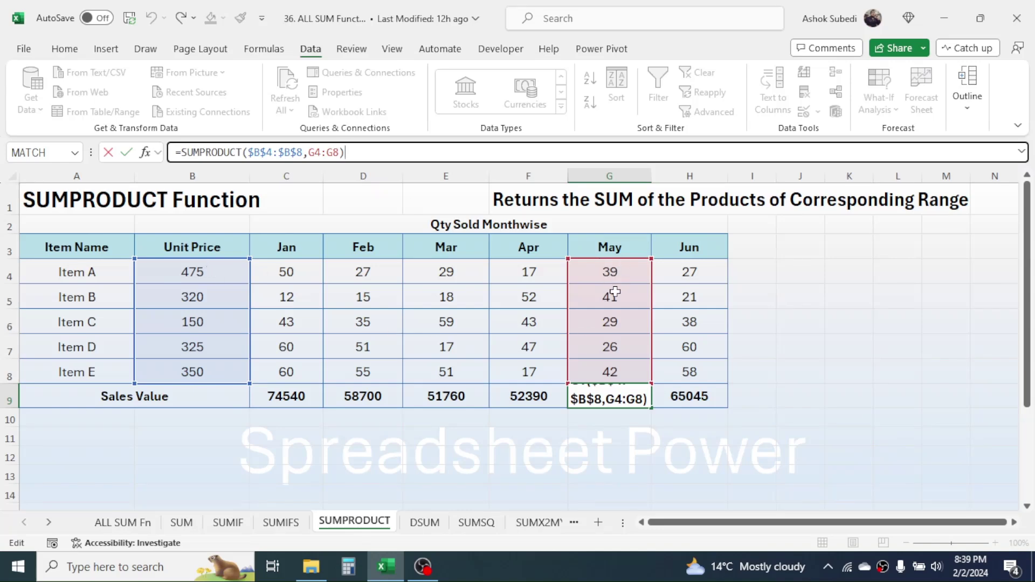
pyautogui.hotkey('ctrl', 'Return')
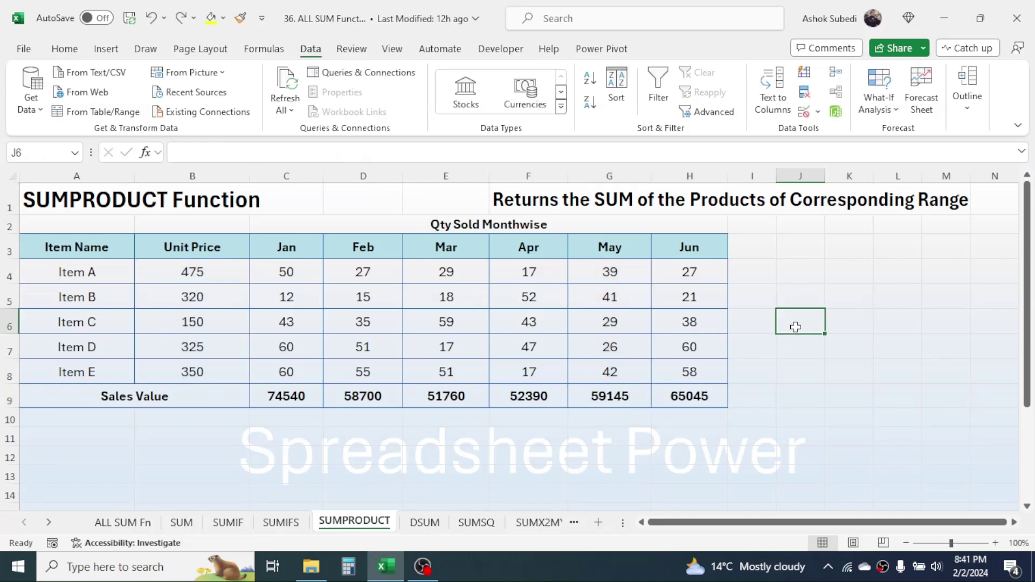
# Step: Open the DSUM sheet and examine the sales database, the Town criterion in M3:M4 and the Qty Sold heading in N3
pyautogui.click(424, 524)
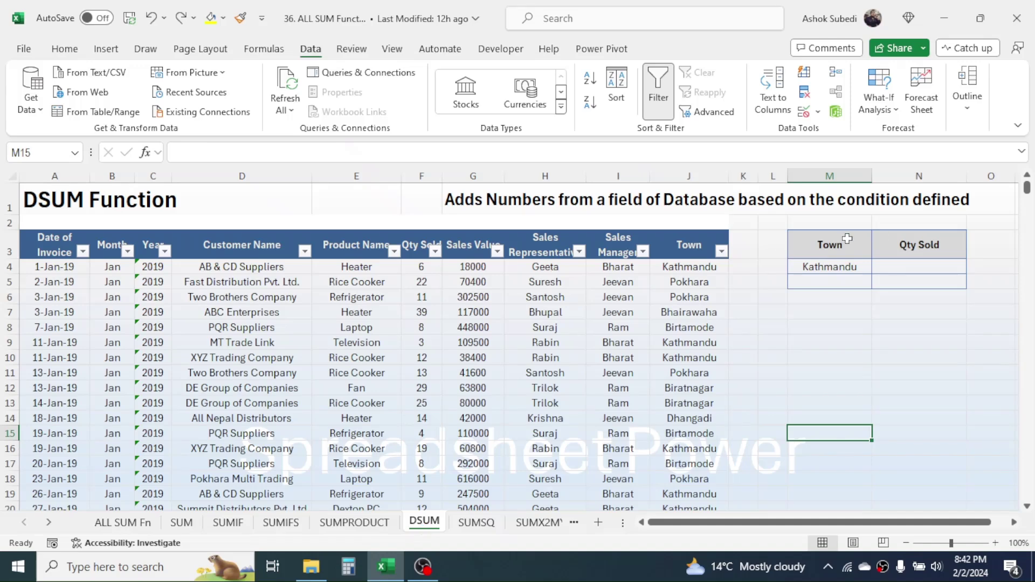
pyautogui.click(899, 367)
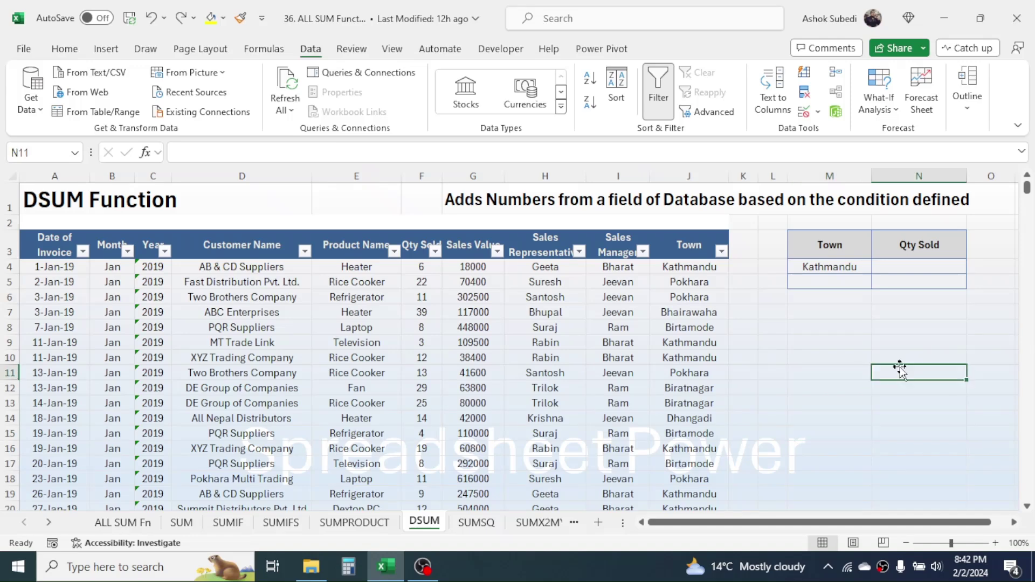
pyautogui.moveTo(62, 253); pyautogui.dragTo(566, 375)
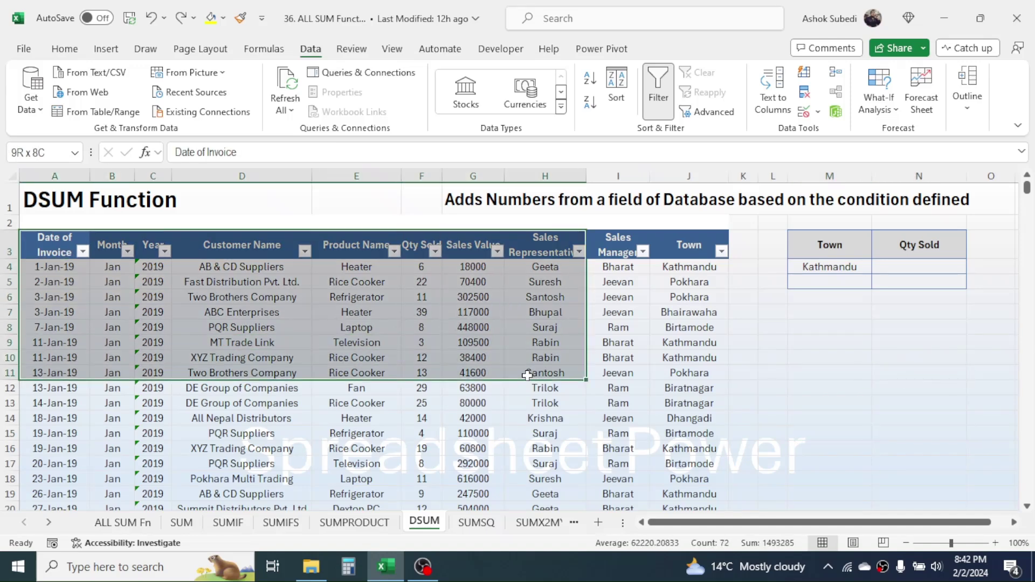
pyautogui.click(777, 331)
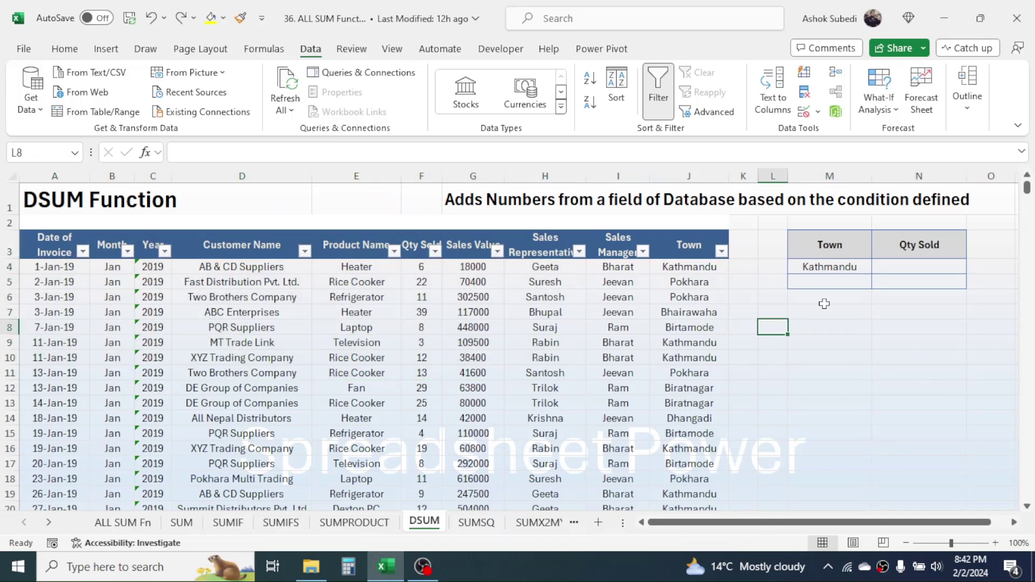
pyautogui.click(899, 269)
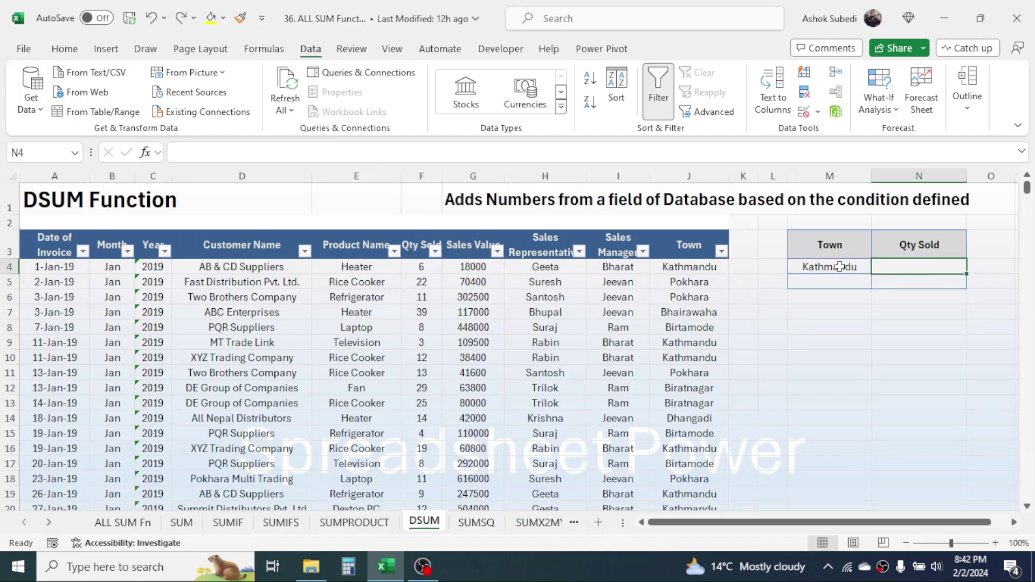
pyautogui.click(839, 267)
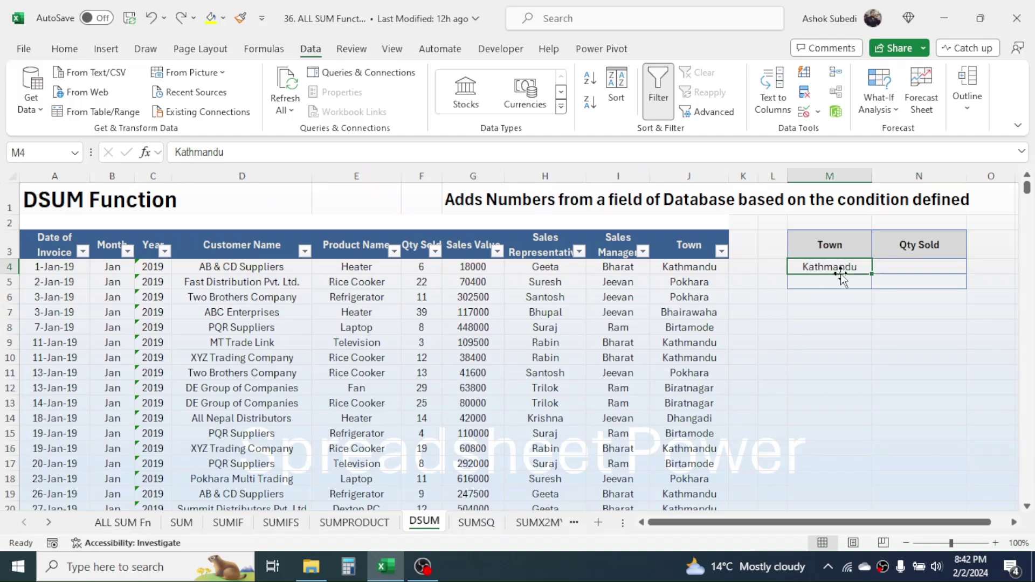
pyautogui.moveTo(839, 244); pyautogui.dragTo(835, 265)
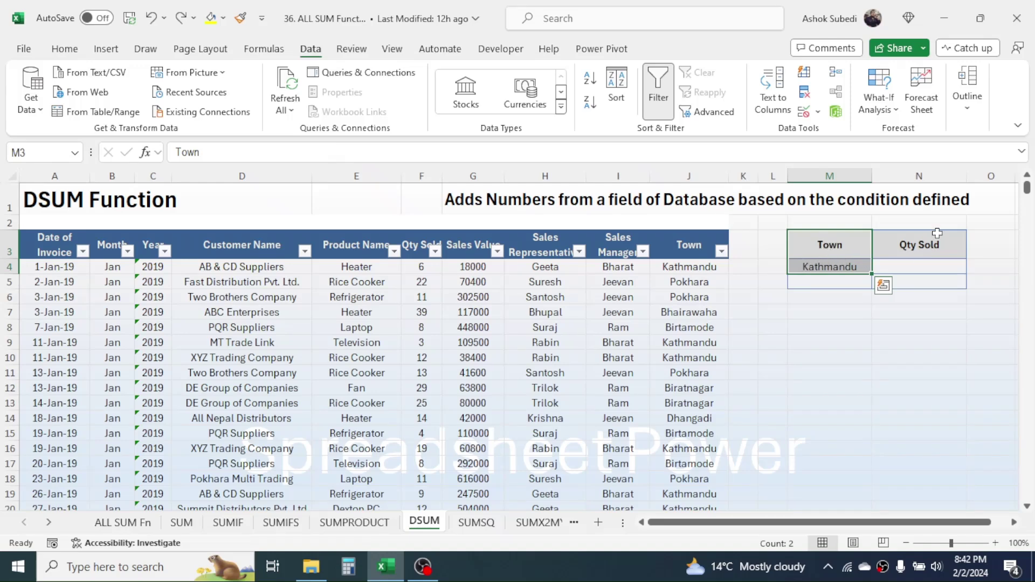
pyautogui.click(920, 240)
# Step: Begin a DSUM formula in N4 with the sales table A3:J1000, headers included, as the database
pyautogui.click(911, 264)
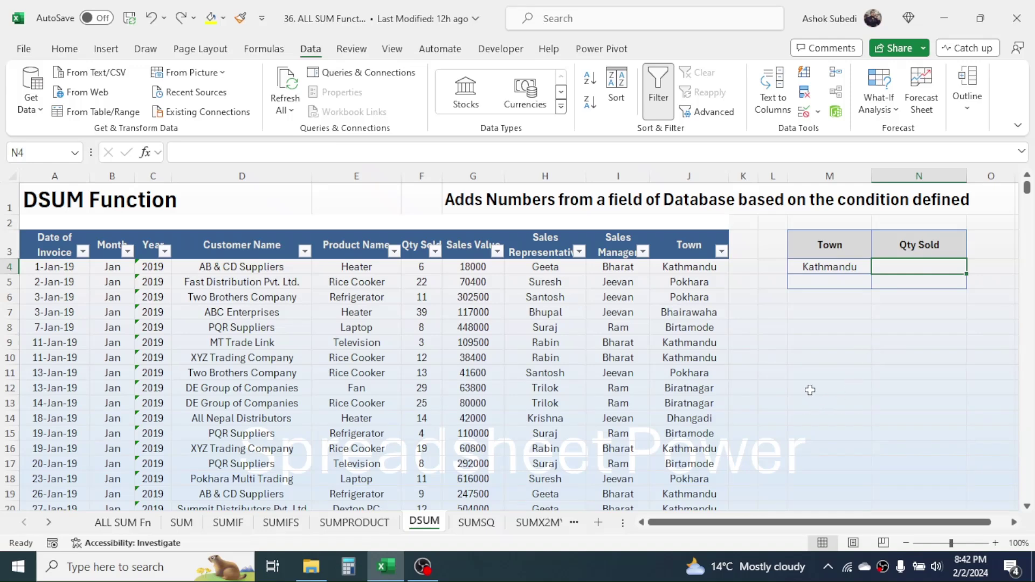
pyautogui.write('=')
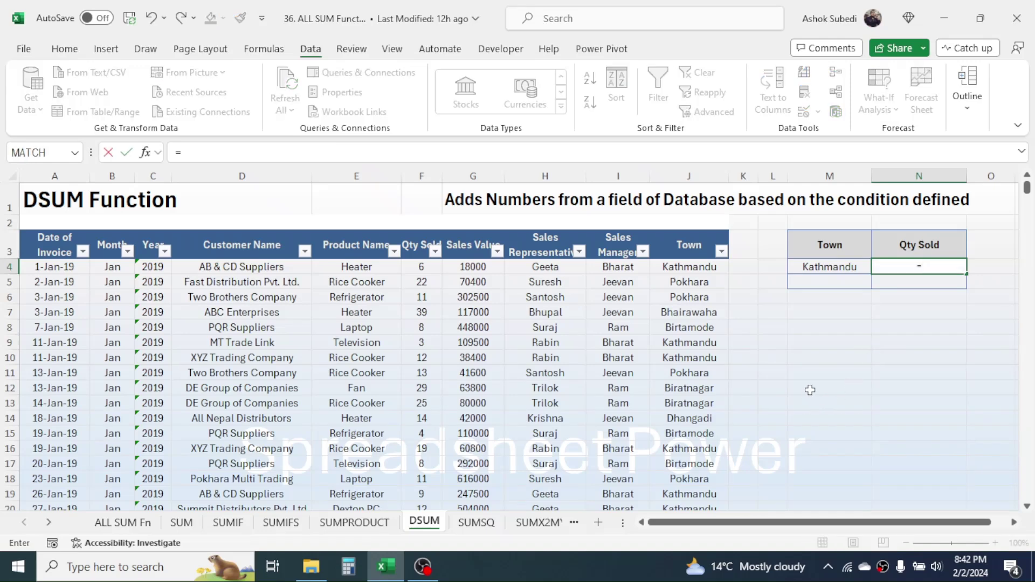
pyautogui.write('DSUM(')
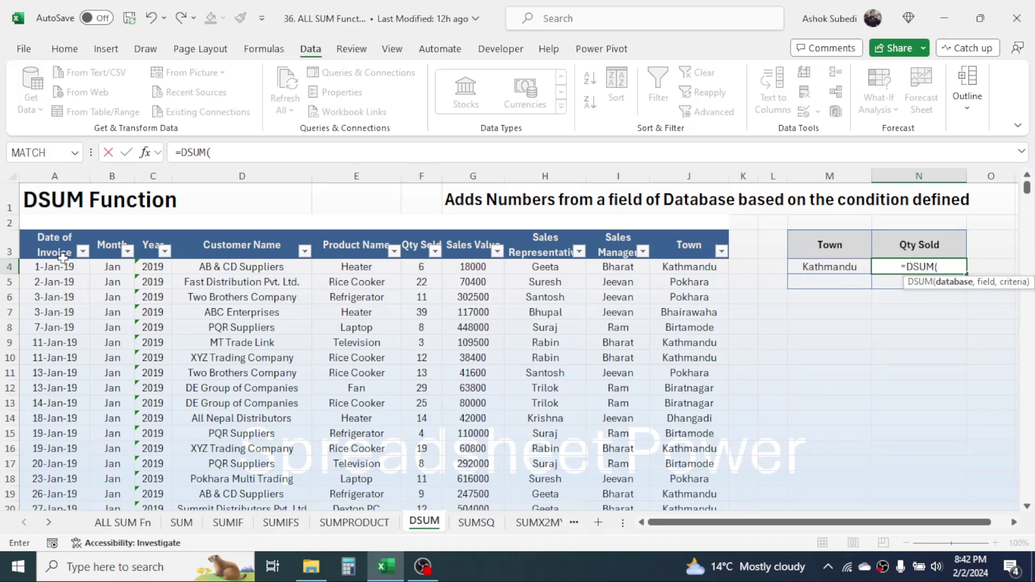
pyautogui.moveTo(47, 248); pyautogui.dragTo(667, 400)
pyautogui.hotkey('ctrl', 'shift', 'Down')
pyautogui.write(',')
pyautogui.moveTo(1028, 493); pyautogui.dragTo(1029, 188)
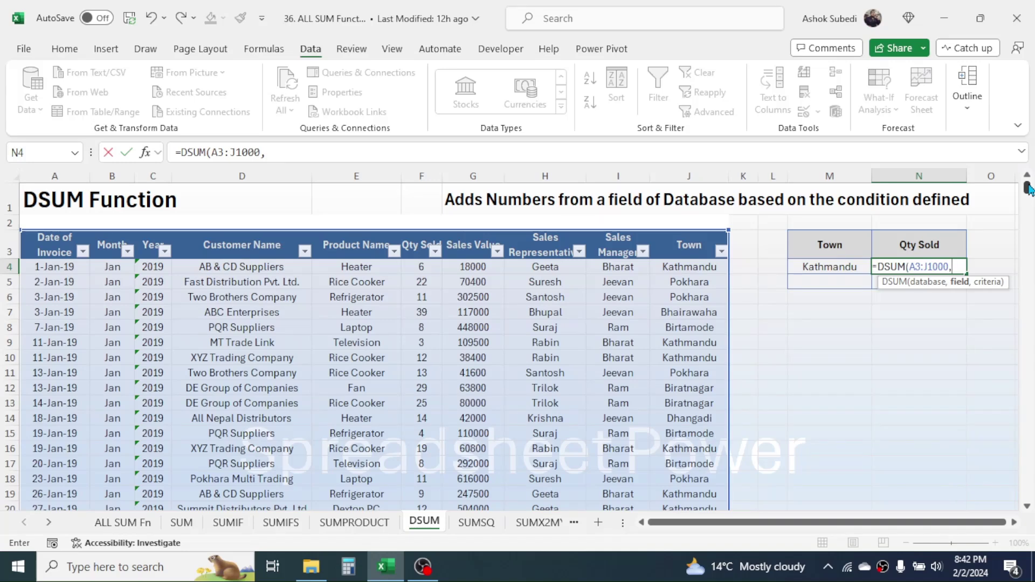
# Step: Set the Qty Sold heading N3 as the field and M3:M4 as the criteria, and complete the DSUM formula in N4
pyautogui.click(924, 244)
pyautogui.write(',')
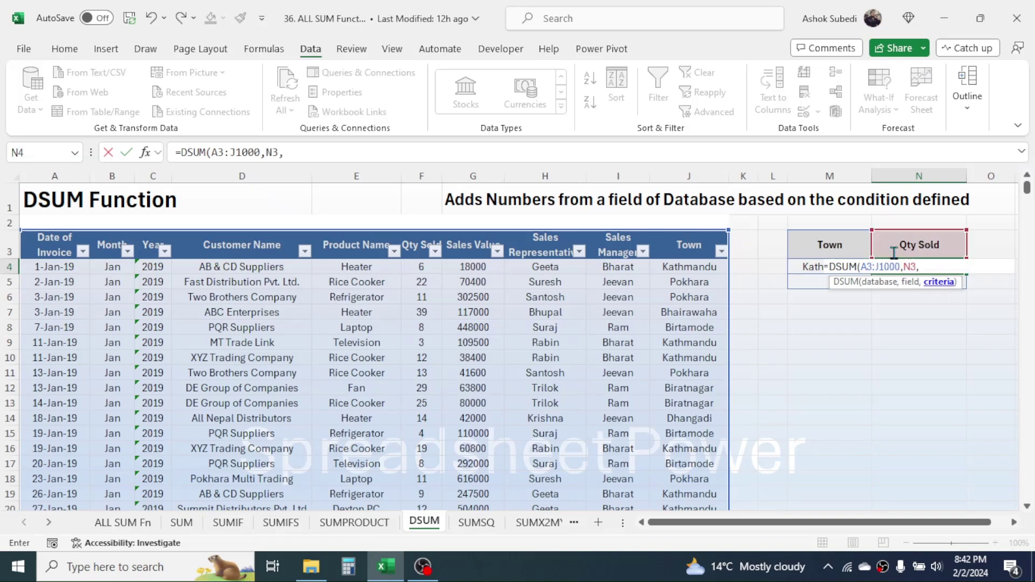
pyautogui.click(819, 244)
pyautogui.moveTo(809, 259); pyautogui.dragTo(808, 260)
pyautogui.write(')')
pyautogui.press('Return')
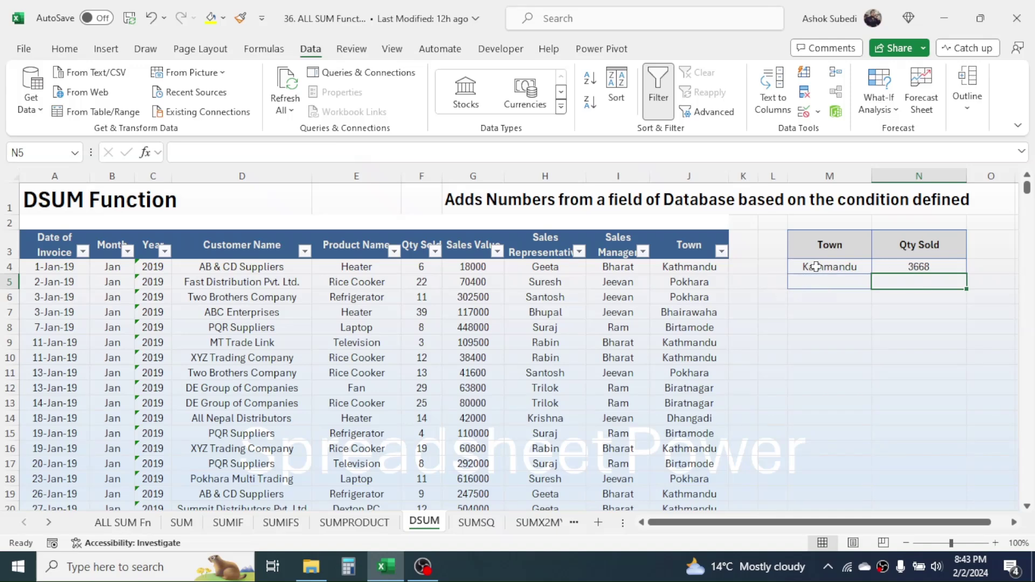
# Step: Add Pokhara as a second town in M5 and extend the criteria range of the DSUM formula in N4 to M3:M5
pyautogui.click(818, 284)
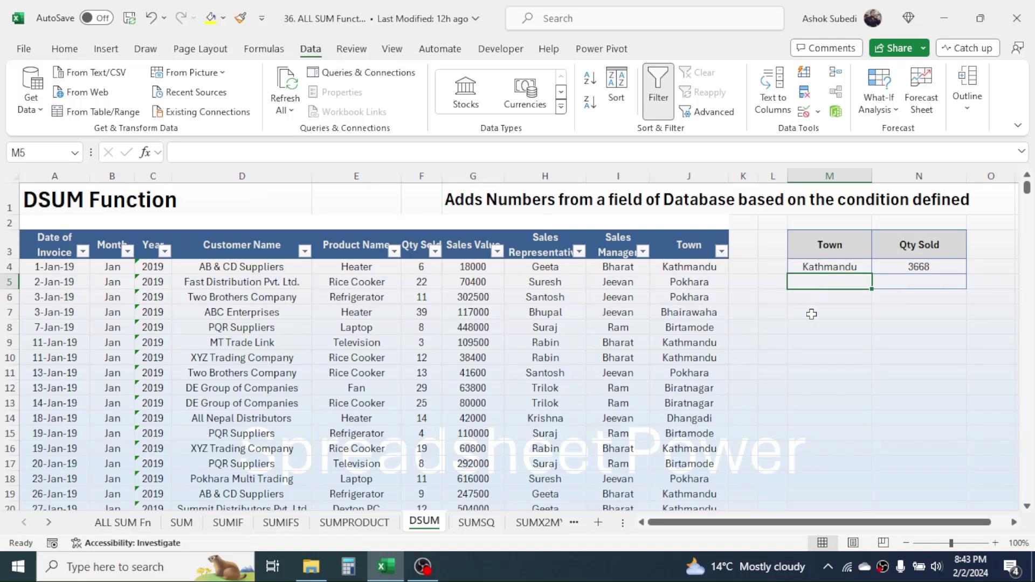
pyautogui.write('Po')
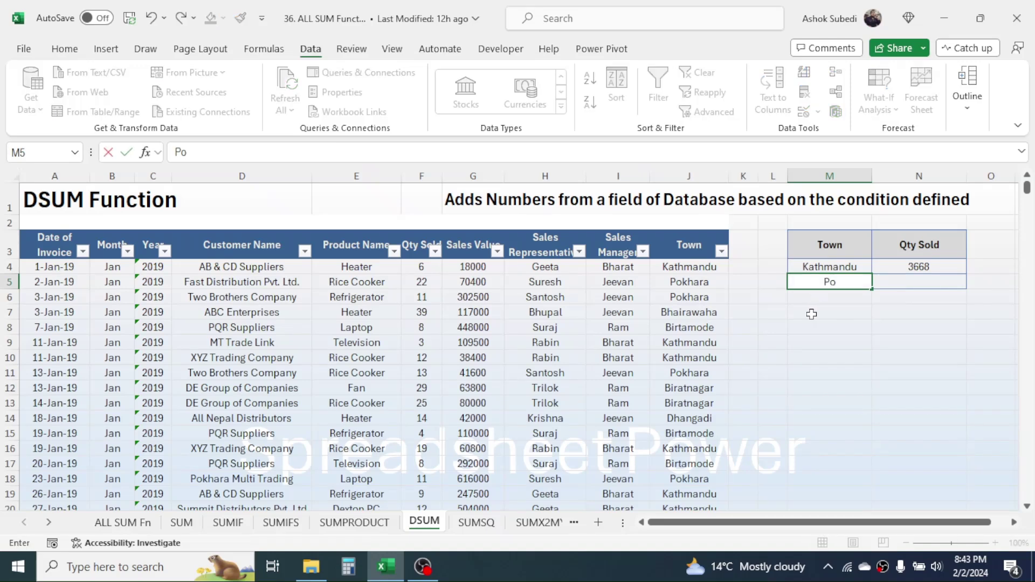
pyautogui.write('khara')
pyautogui.press('Return')
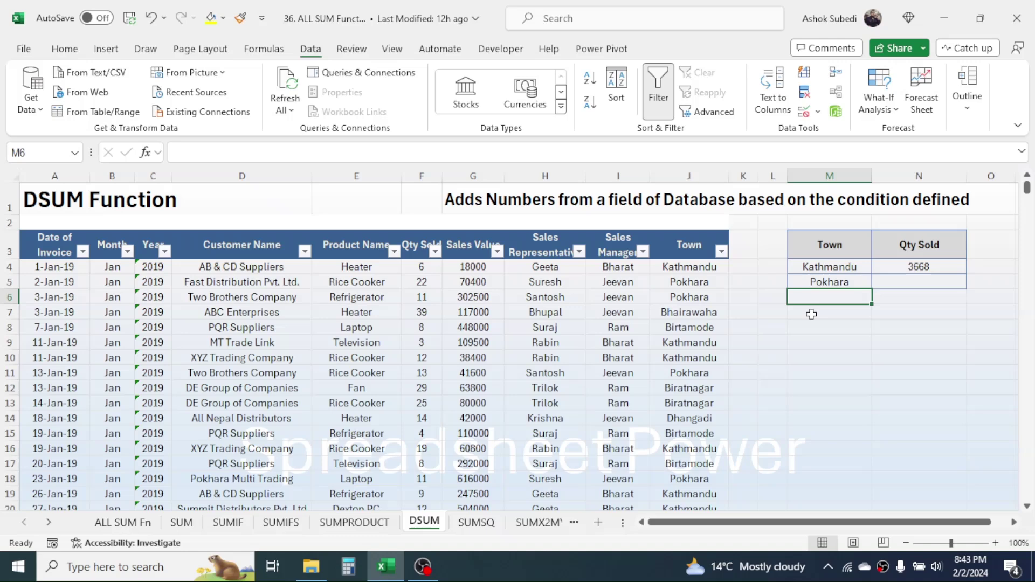
pyautogui.doubleClick(933, 268)
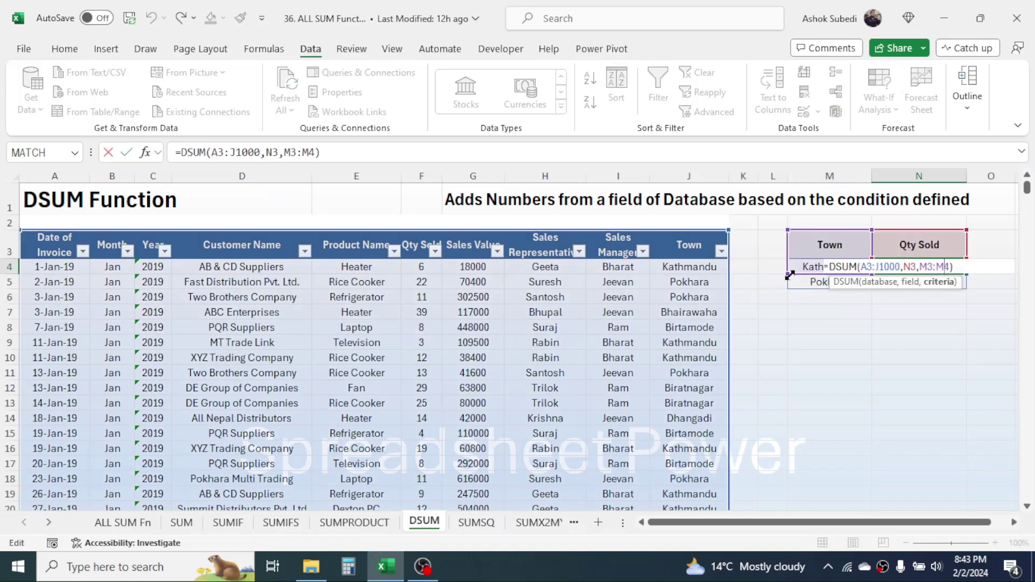
pyautogui.moveTo(787, 280); pyautogui.dragTo(787, 287)
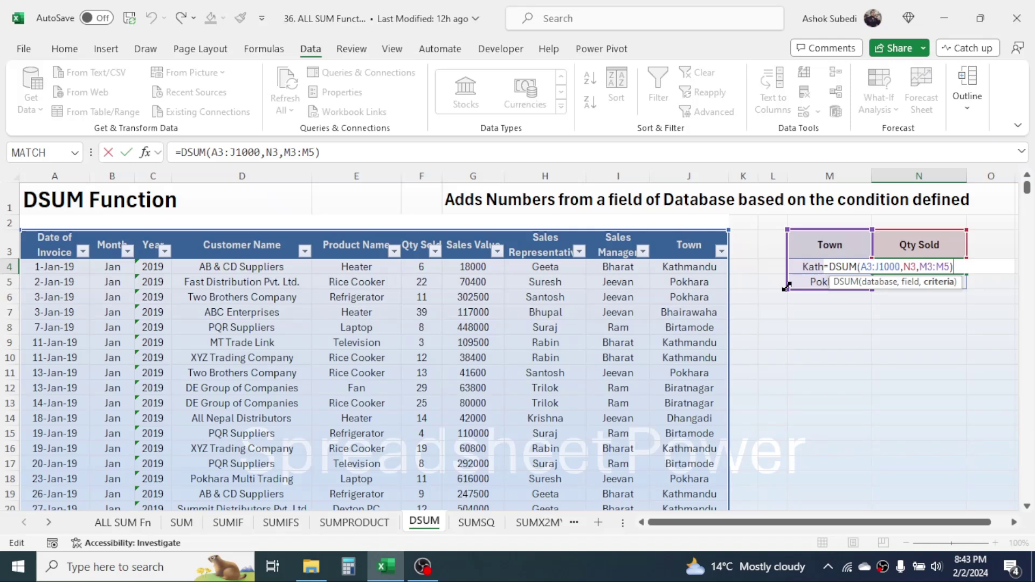
pyautogui.press('Return')
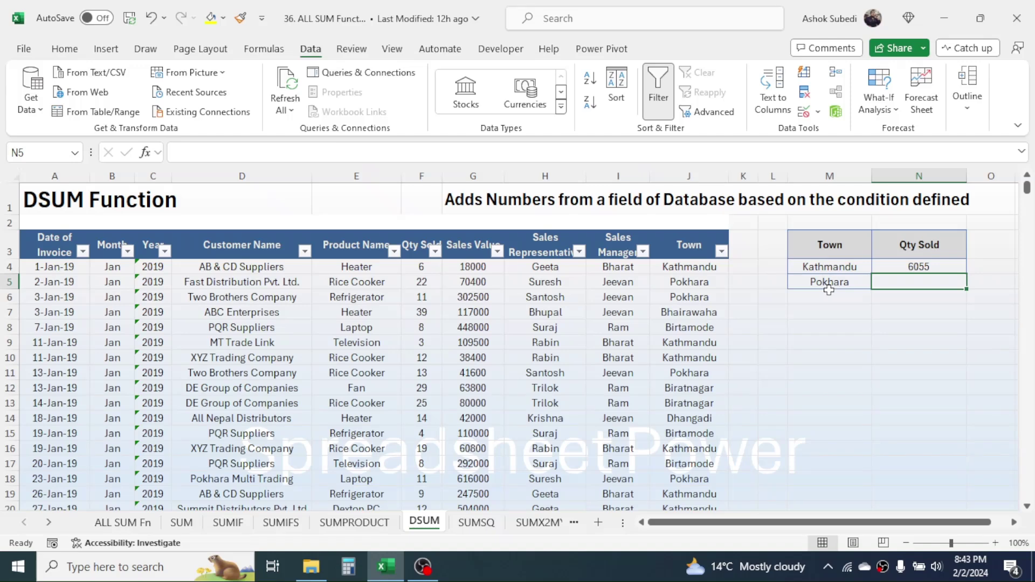
# Step: On the SUMSQ sheet, enter a SUMSQ formula in D12 for the X variables in D4:D10
pyautogui.click(490, 524)
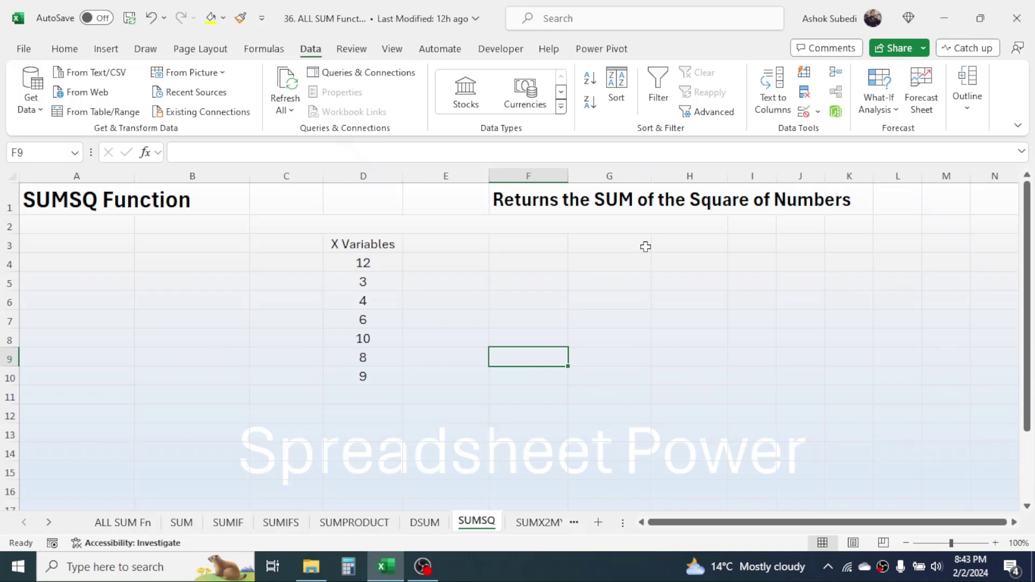
pyautogui.moveTo(360, 264); pyautogui.dragTo(347, 372)
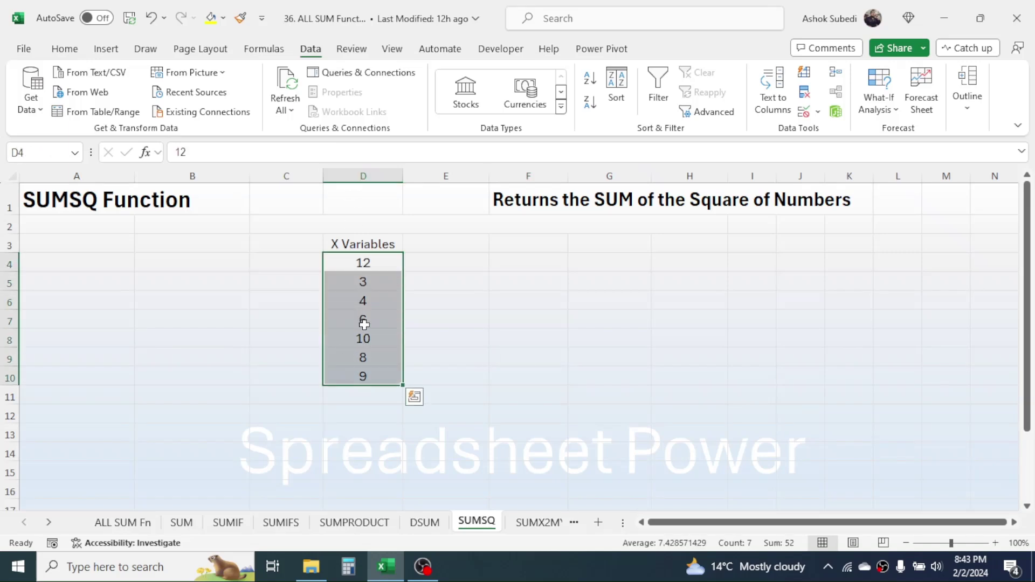
pyautogui.click(358, 395)
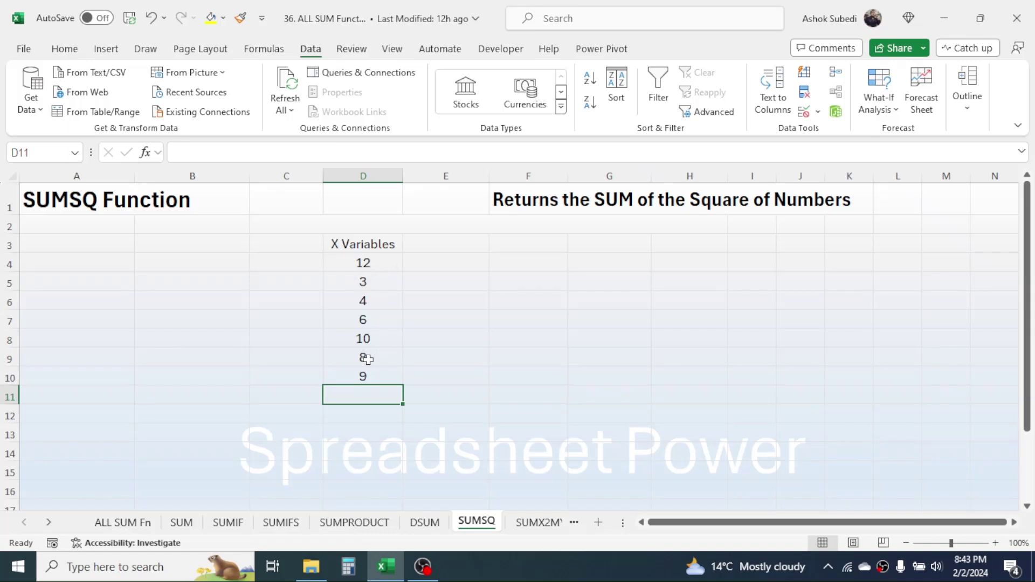
pyautogui.click(364, 411)
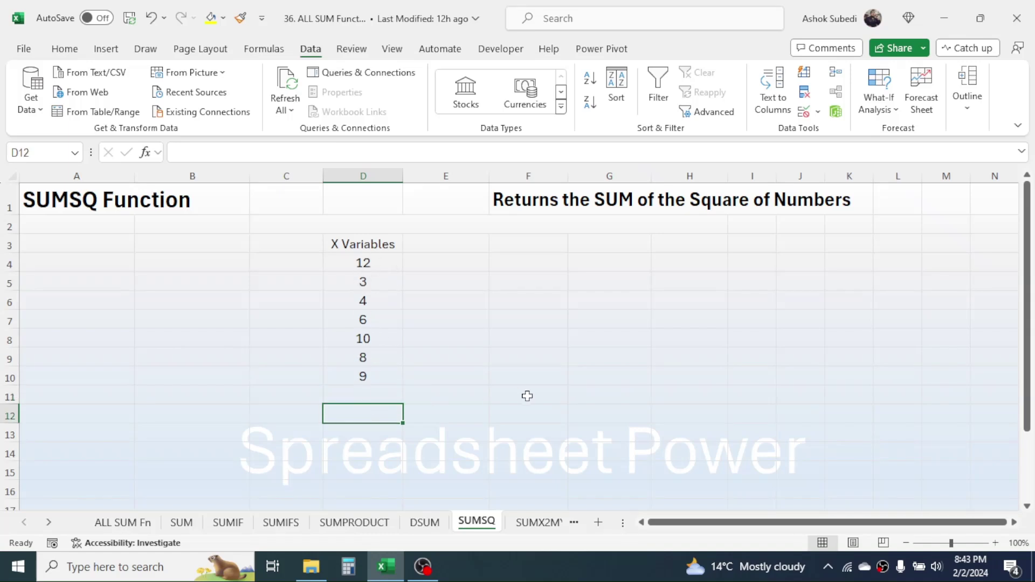
pyautogui.write('=SUM')
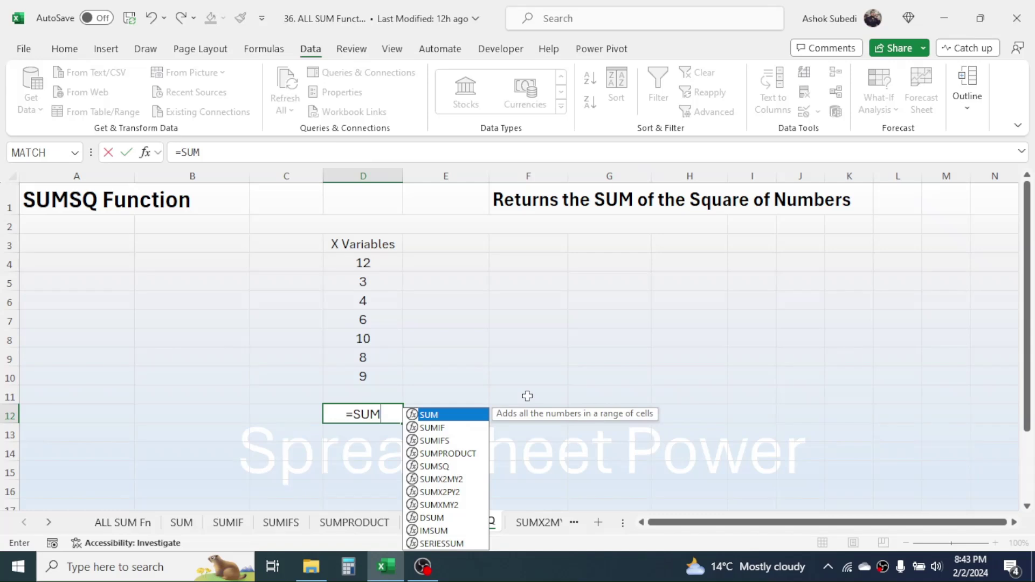
pyautogui.write('SQ(')
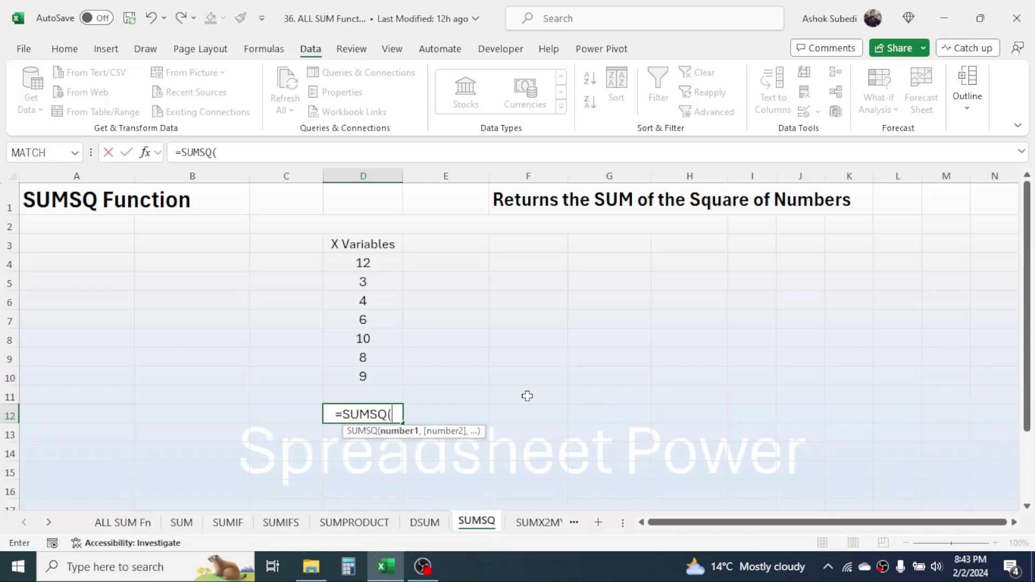
pyautogui.moveTo(367, 290); pyautogui.dragTo(366, 372)
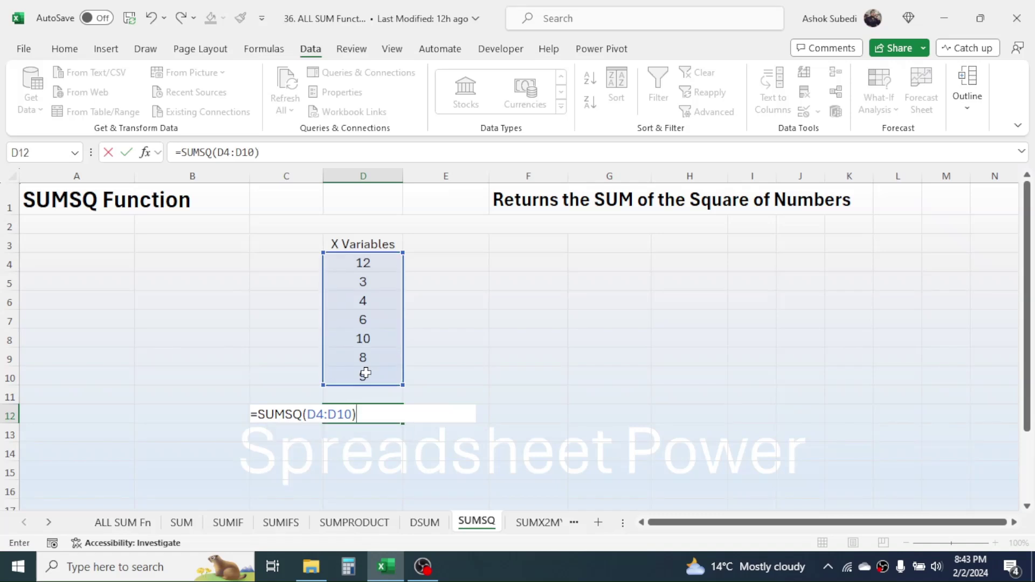
pyautogui.press('Return')
pyautogui.click(362, 416)
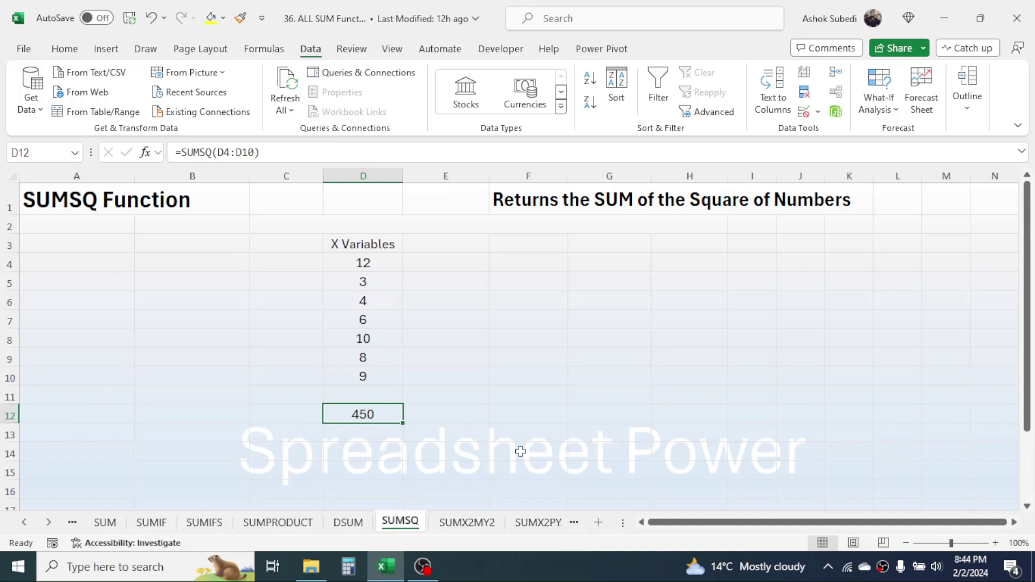
# Step: On the SUMX2MY2 sheet, enter a SUMX2MY2 formula in D13 with D4:D10 as the X array and E4:E10 as the Y array
pyautogui.click(474, 523)
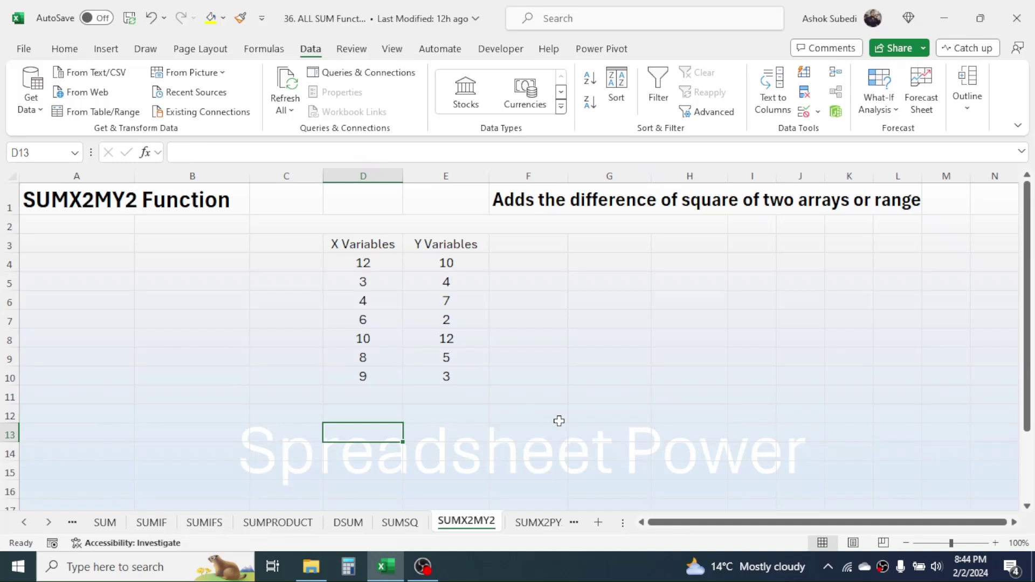
pyautogui.write('=SUMX')
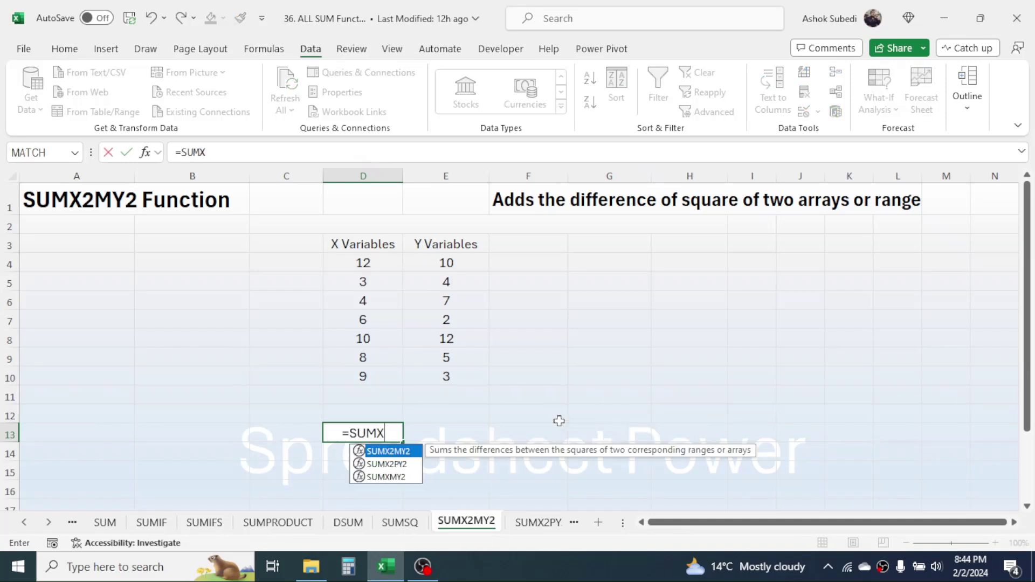
pyautogui.write('2')
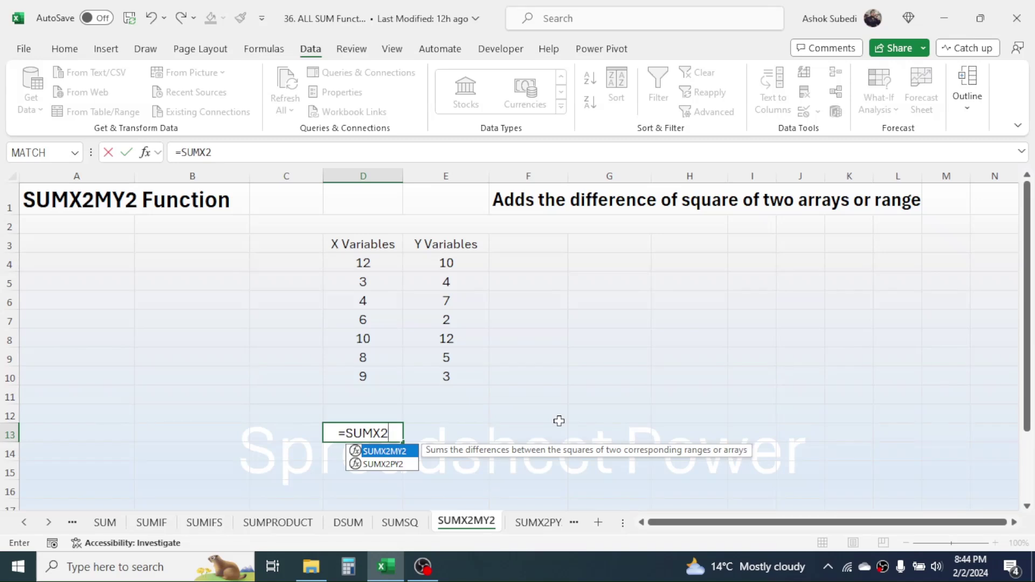
pyautogui.doubleClick(382, 451)
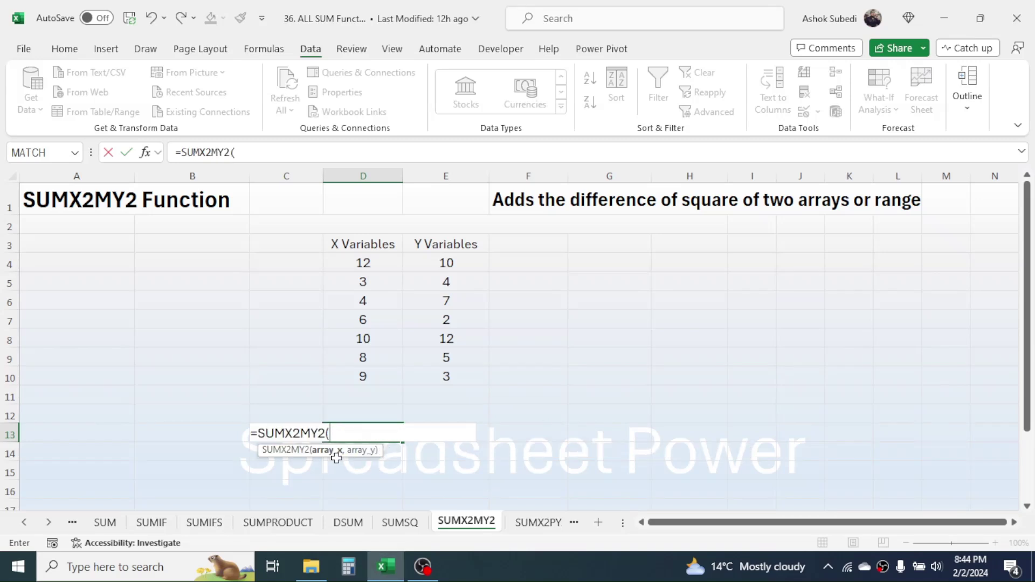
pyautogui.moveTo(364, 263); pyautogui.dragTo(373, 375)
pyautogui.write(',')
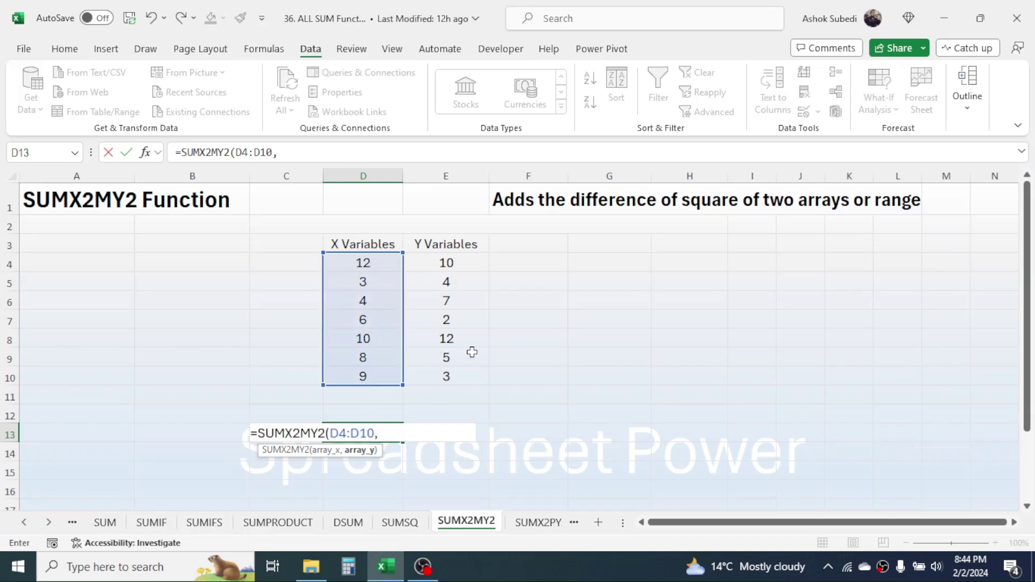
pyautogui.moveTo(472, 263); pyautogui.dragTo(458, 373)
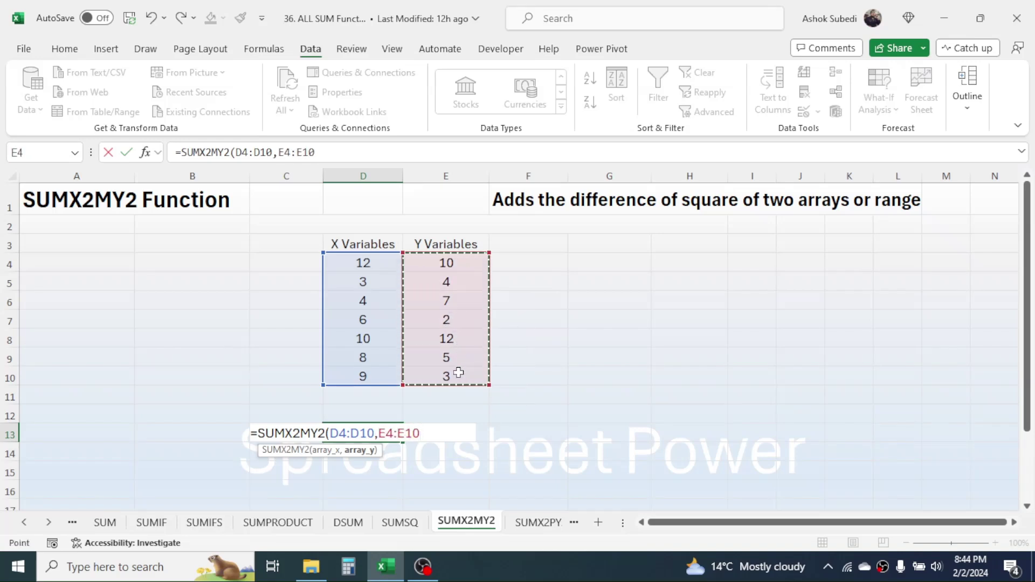
pyautogui.write(')')
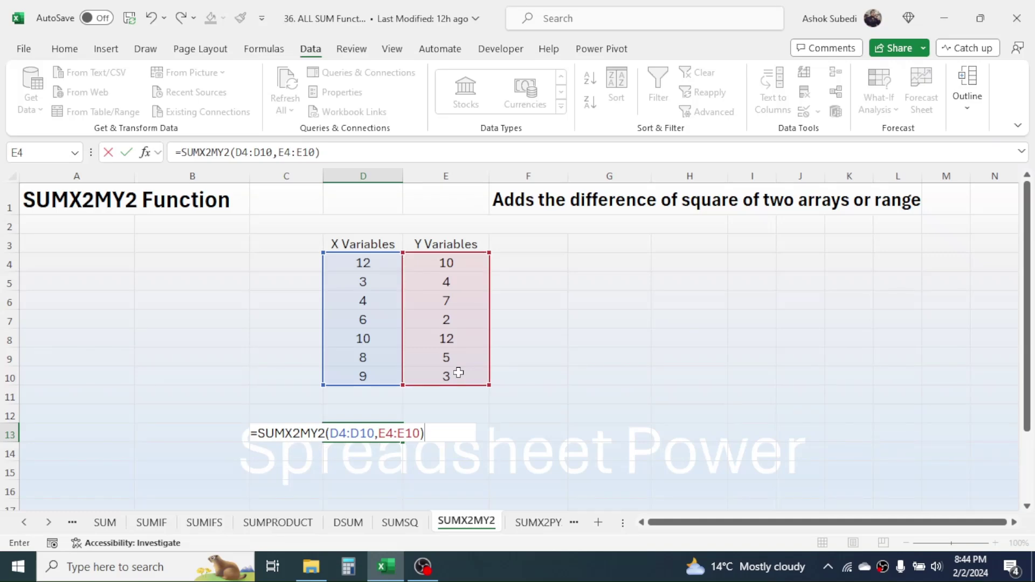
pyautogui.press('Tab')
pyautogui.click(371, 432)
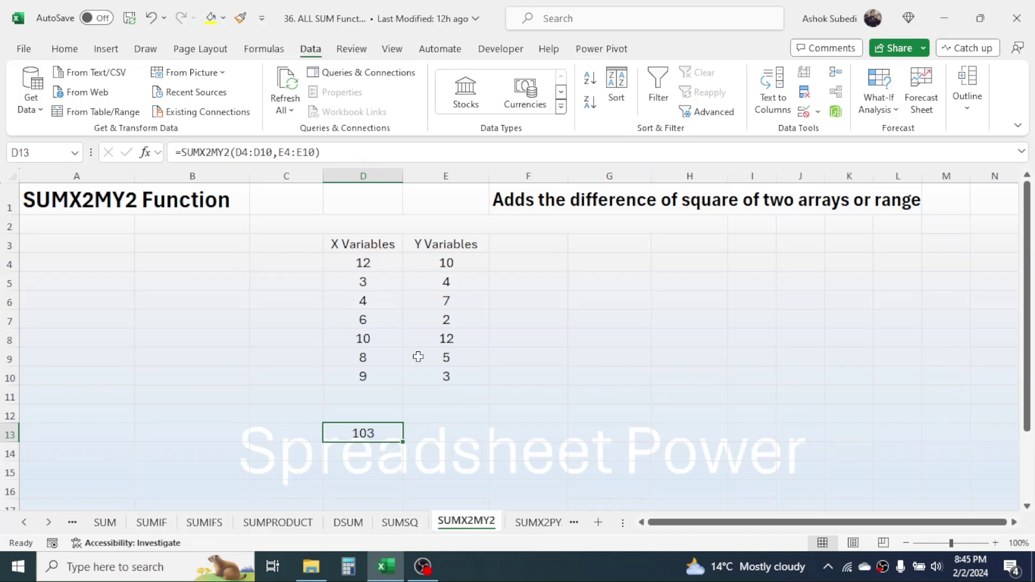
# Step: On the SUMX2PY2 sheet, enter a SUMX2PY2 formula in D12 with D4:D10 as the X array and E4:E10 as the Y array
pyautogui.scroll(-1, 419, 520)
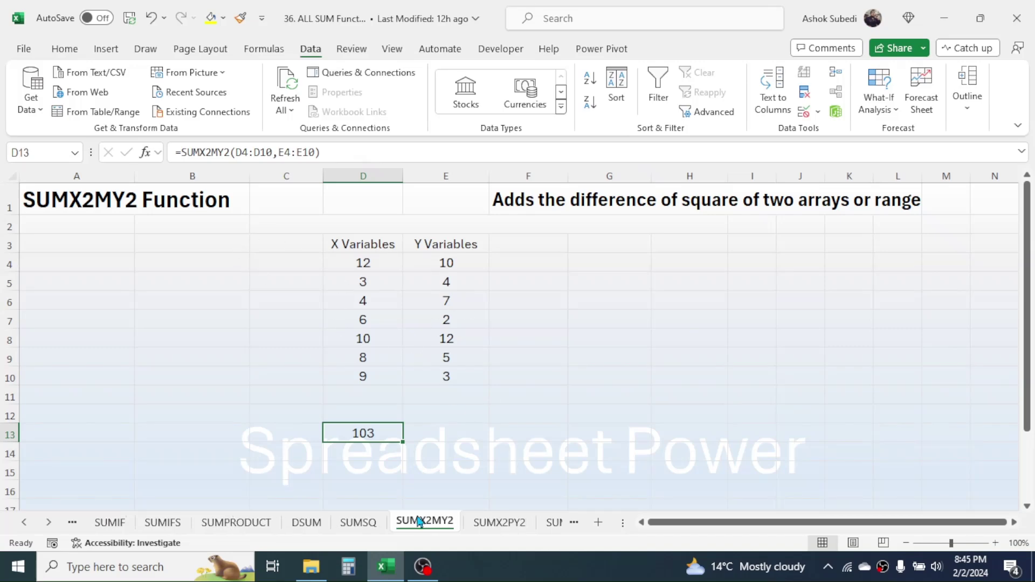
pyautogui.click(496, 523)
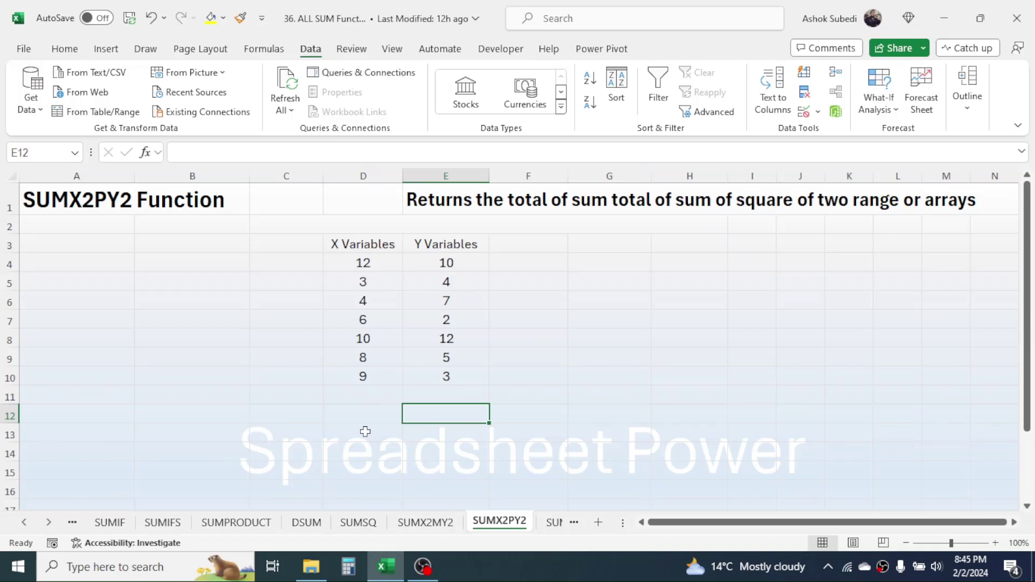
pyautogui.click(377, 411)
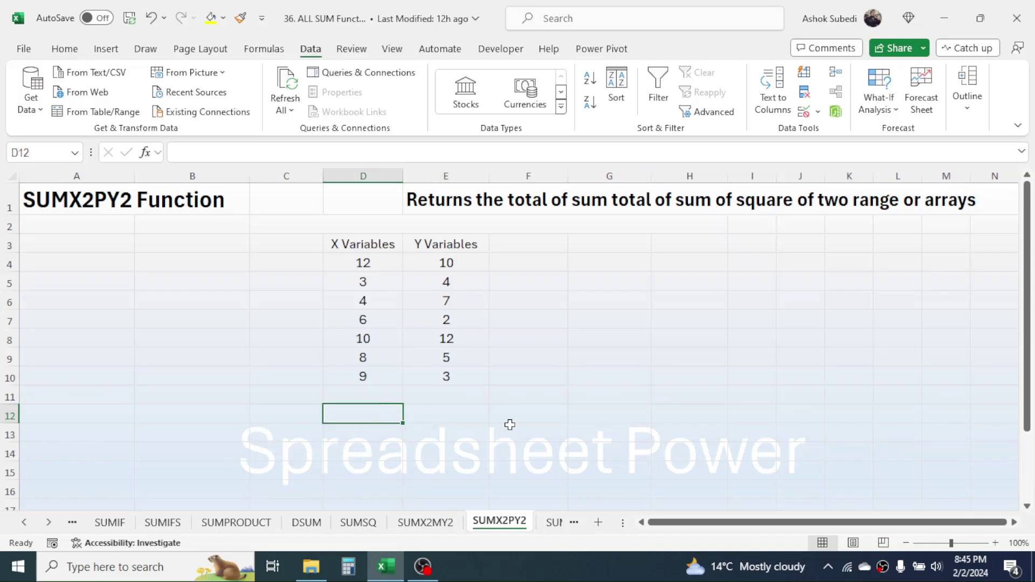
pyautogui.write('=S')
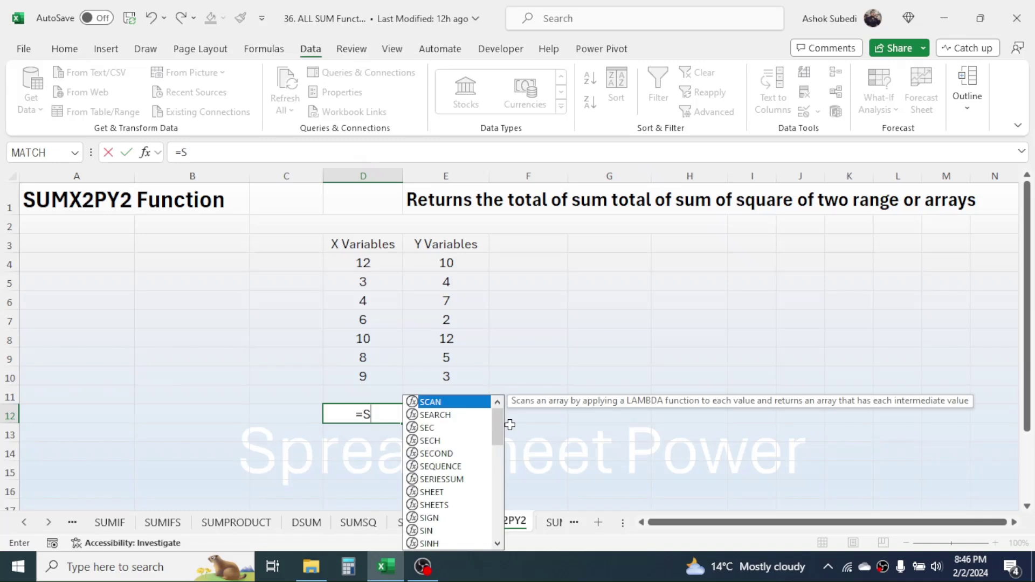
pyautogui.write('UMX2')
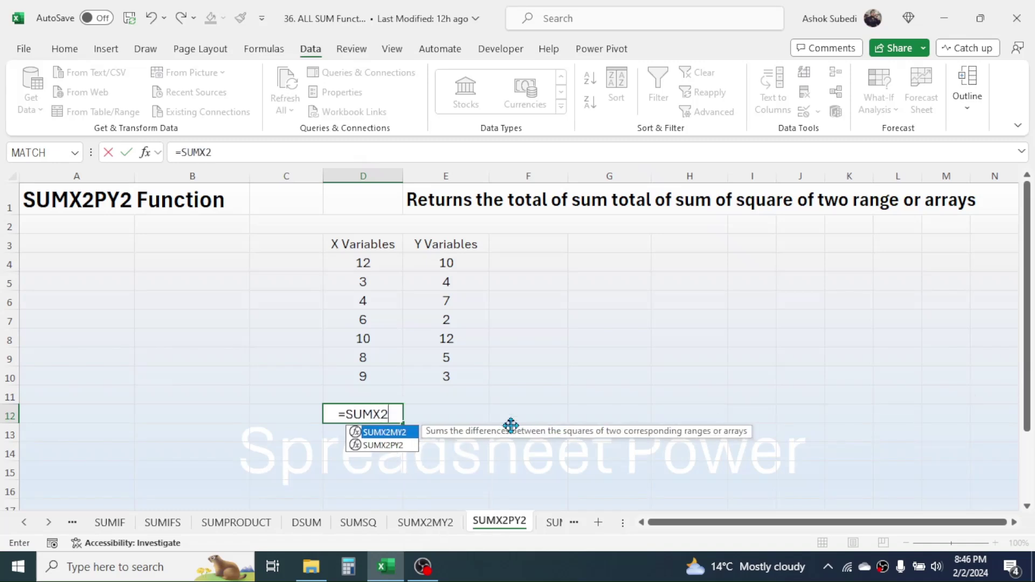
pyautogui.doubleClick(392, 445)
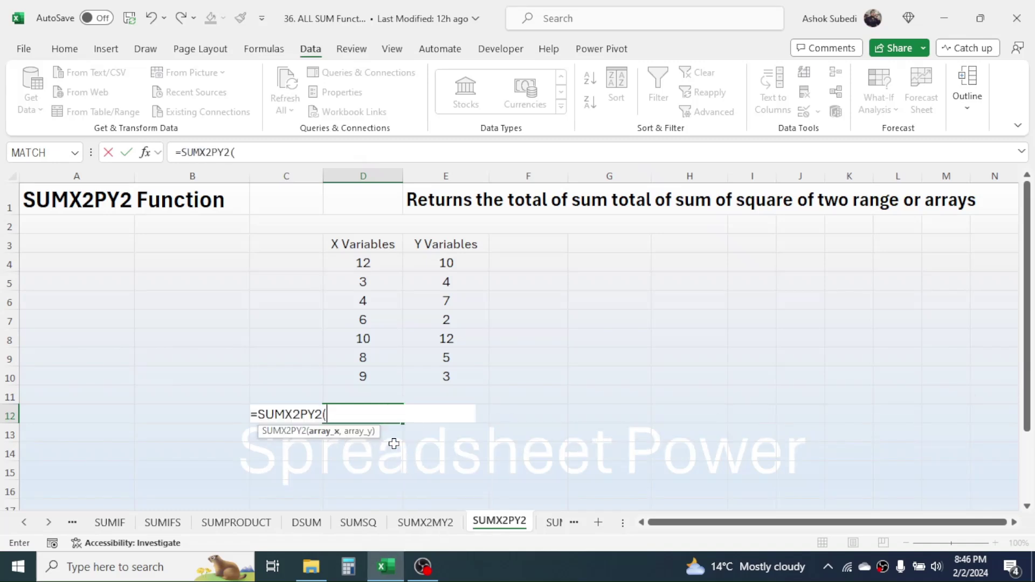
pyautogui.moveTo(383, 266); pyautogui.dragTo(365, 374)
pyautogui.write(',')
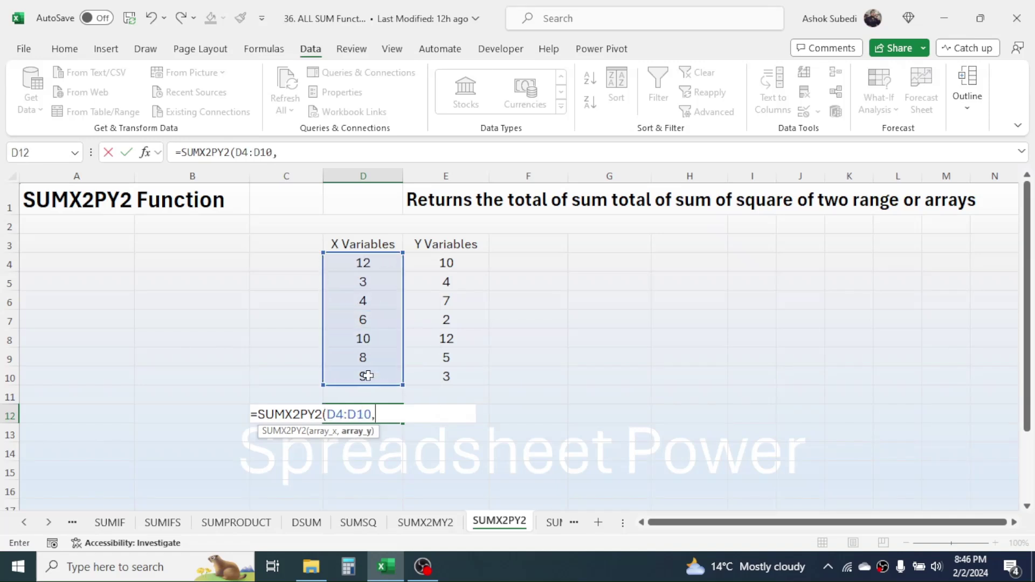
pyautogui.moveTo(459, 264); pyautogui.dragTo(451, 378)
pyautogui.write(')')
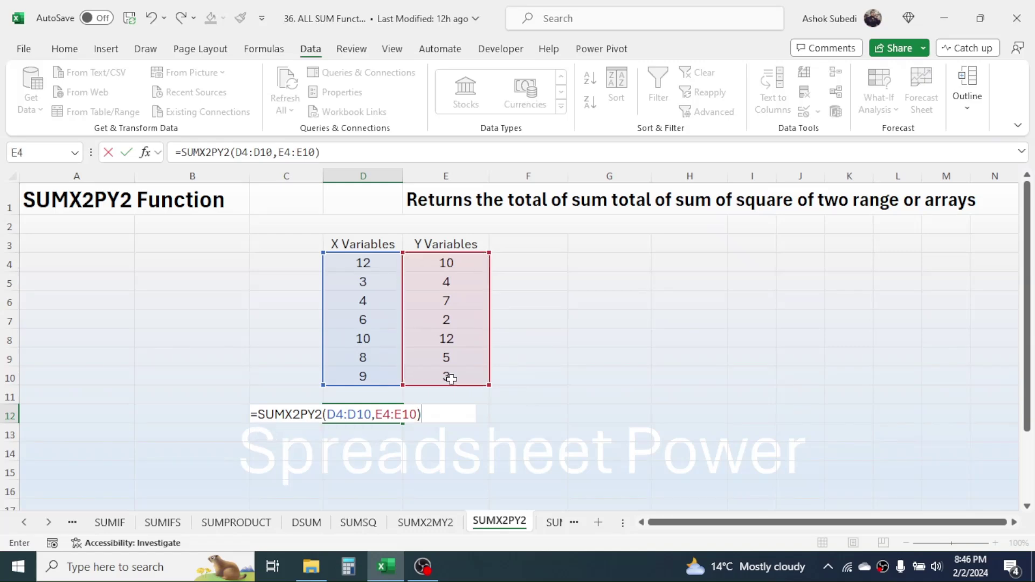
pyautogui.press('Return')
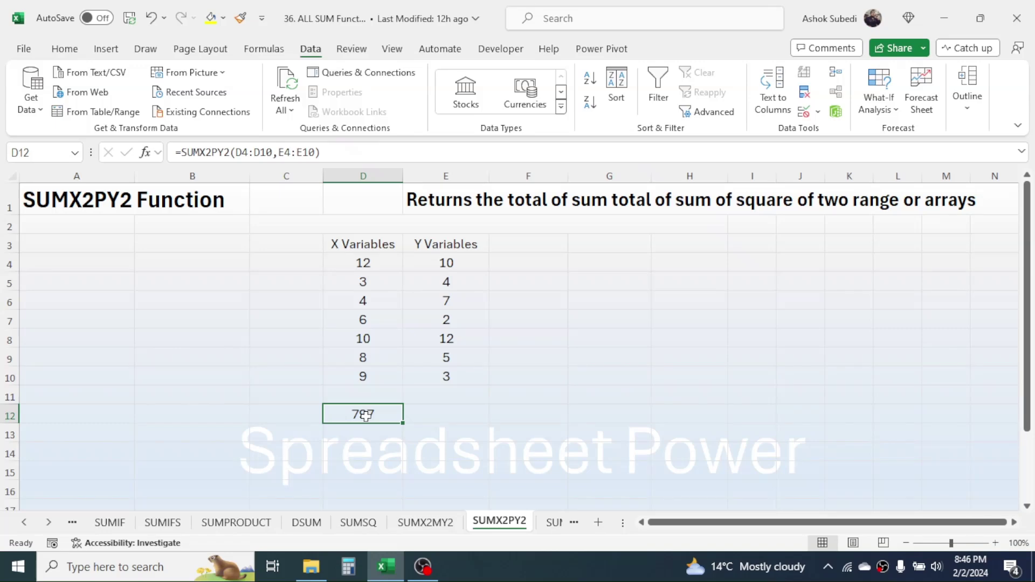
# Step: On the SUMXMY2 sheet, enter a SUMXMY2 formula in D12 with D4:D10 as the X array and E4:E10 as the Y array
pyautogui.click(551, 524)
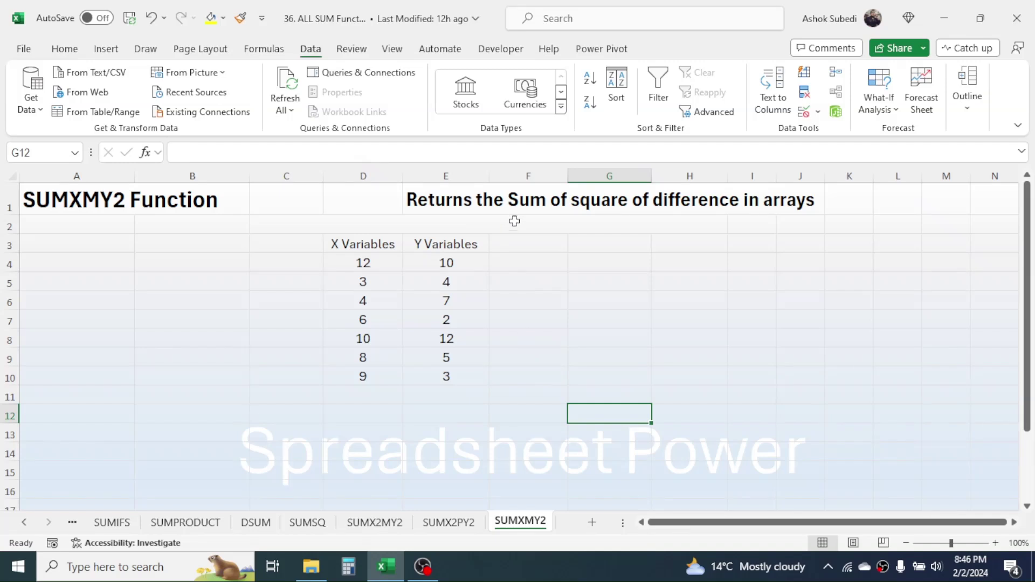
pyautogui.click(365, 415)
pyautogui.write('=')
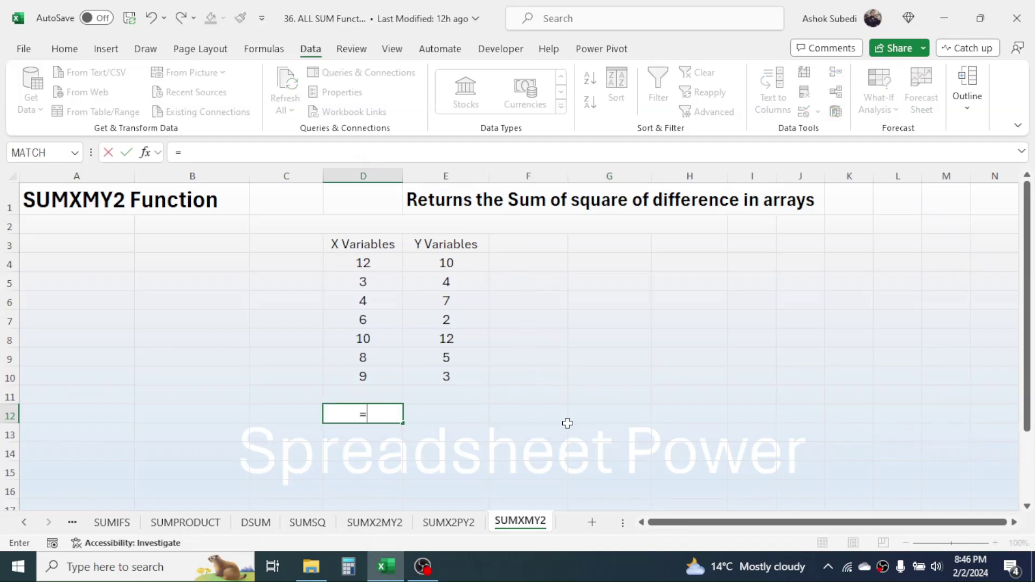
pyautogui.write('SUM')
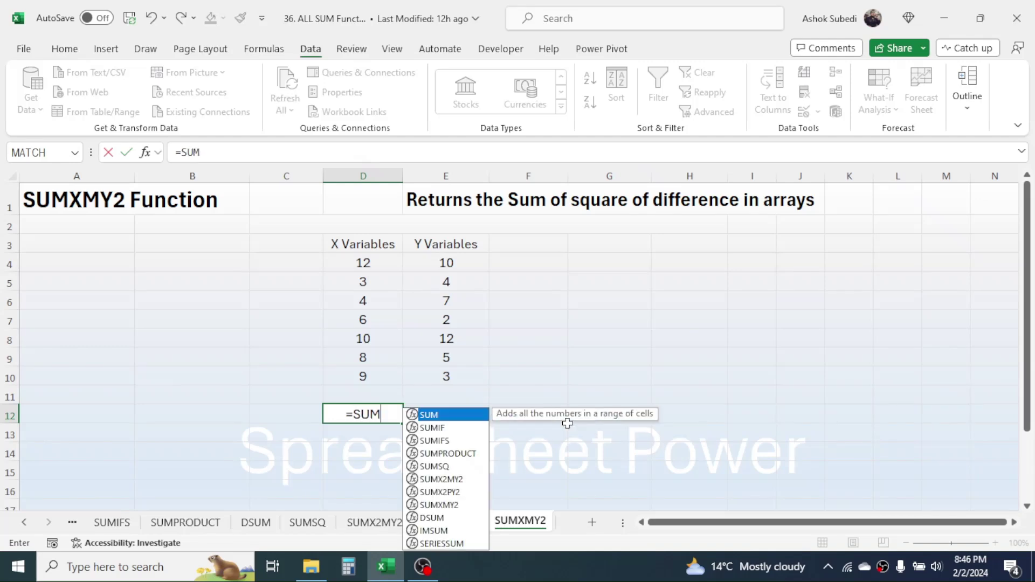
pyautogui.write('S')
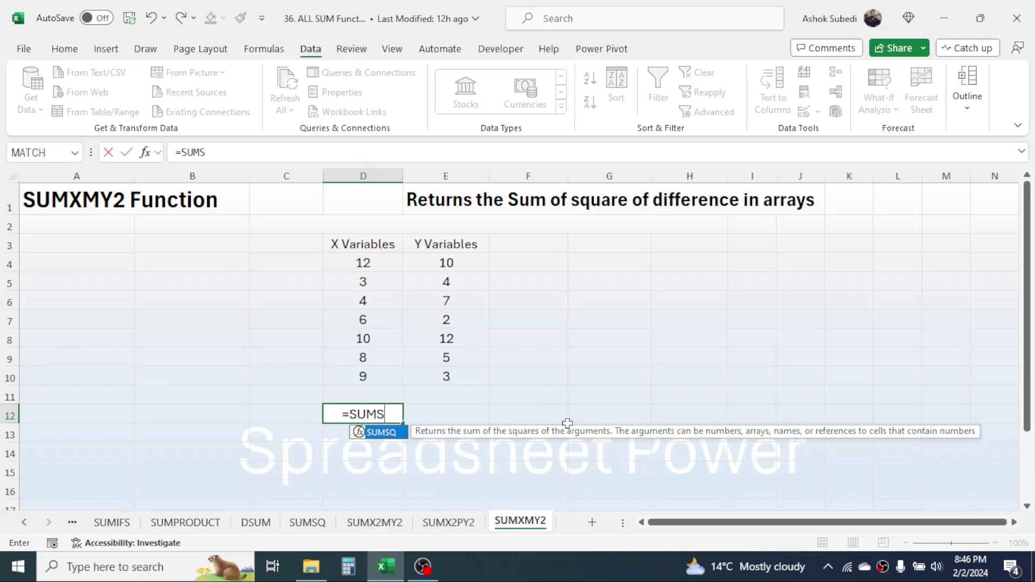
pyautogui.write('M')
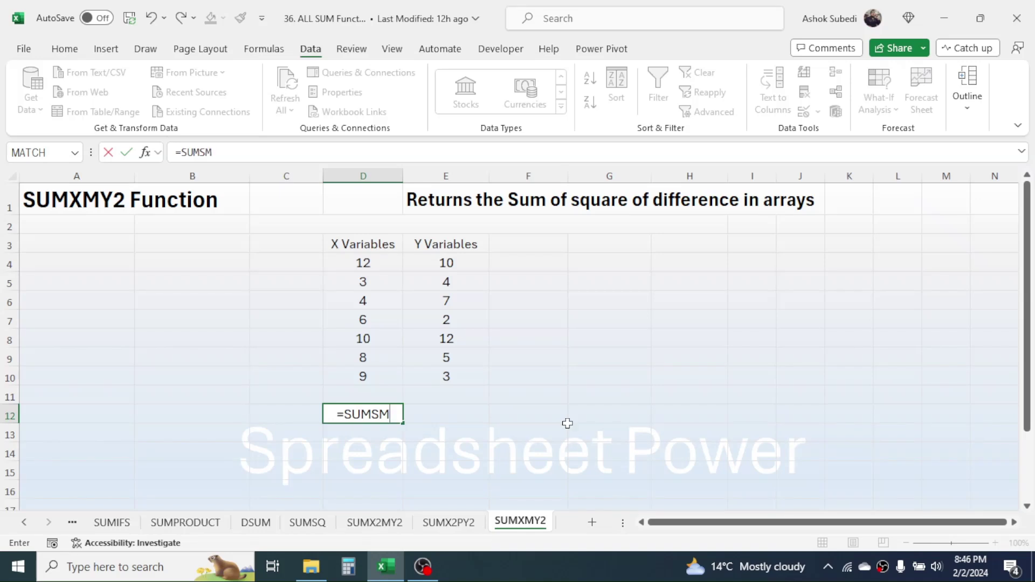
pyautogui.press('BackSpace')
pyautogui.press('BackSpace')
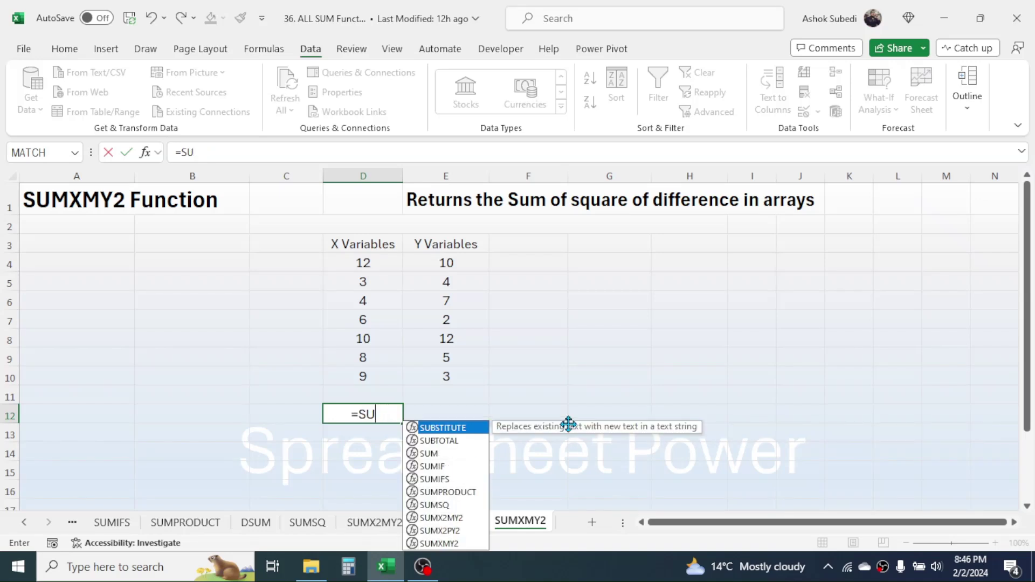
pyautogui.write('MX')
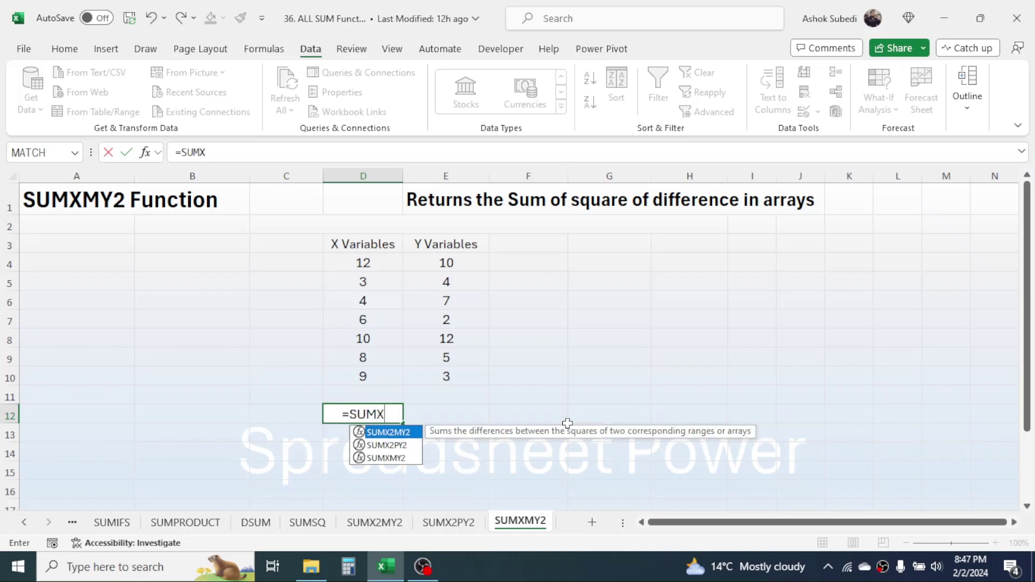
pyautogui.doubleClick(391, 457)
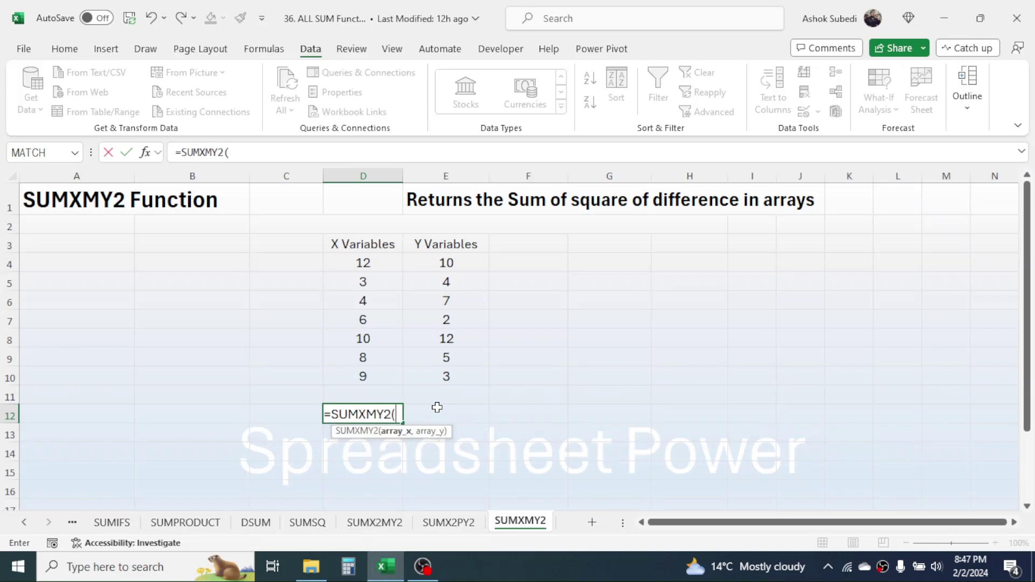
pyautogui.moveTo(365, 262); pyautogui.dragTo(363, 376)
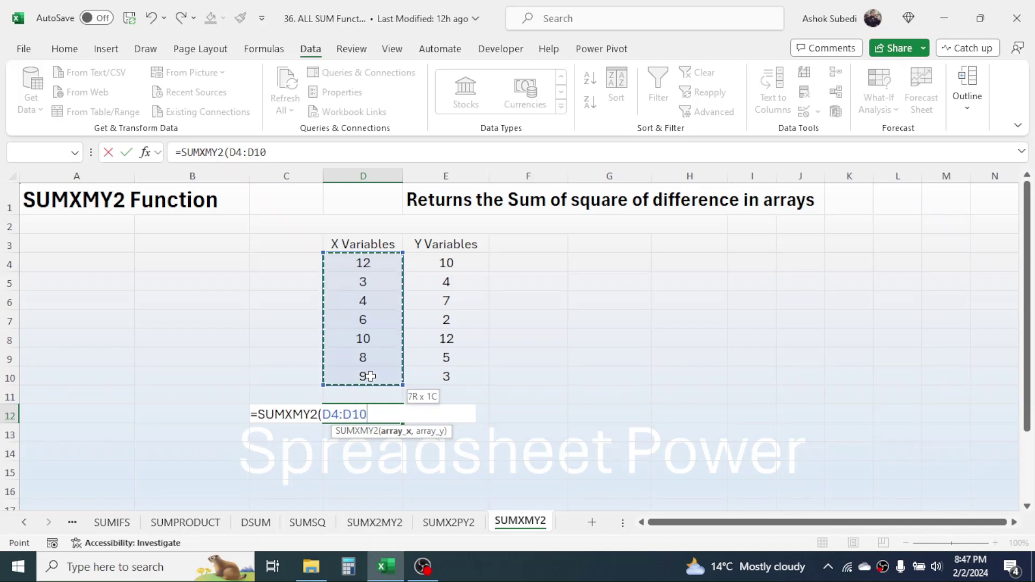
pyautogui.write(',')
pyautogui.moveTo(451, 264); pyautogui.dragTo(451, 377)
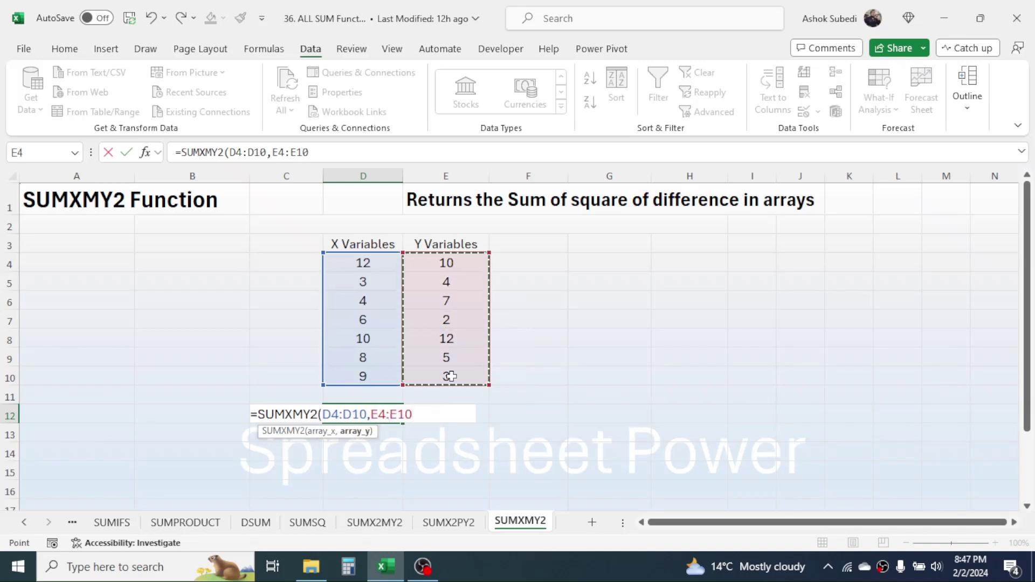
pyautogui.write(')')
pyautogui.press('Return')
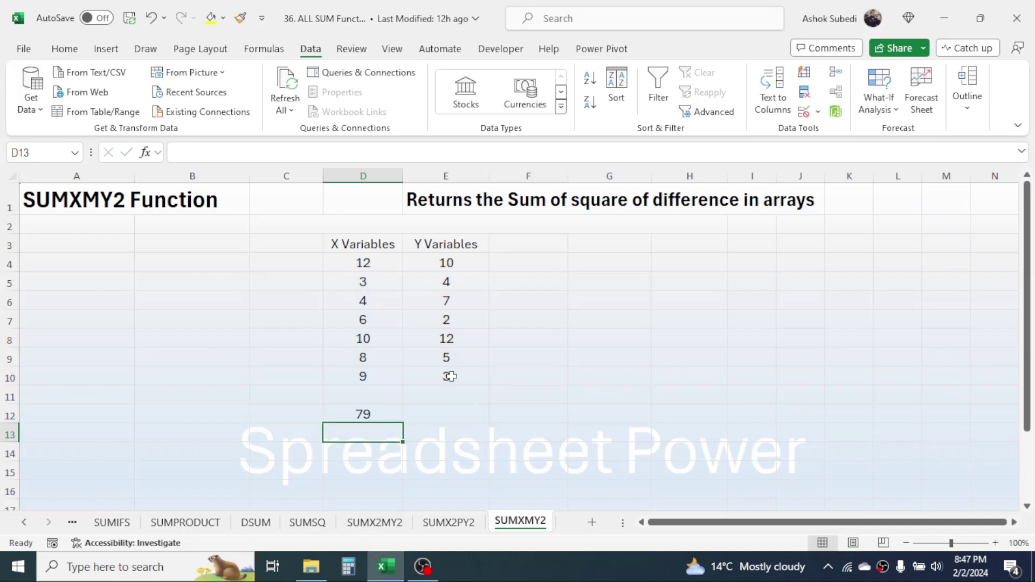
pyautogui.click(366, 414)
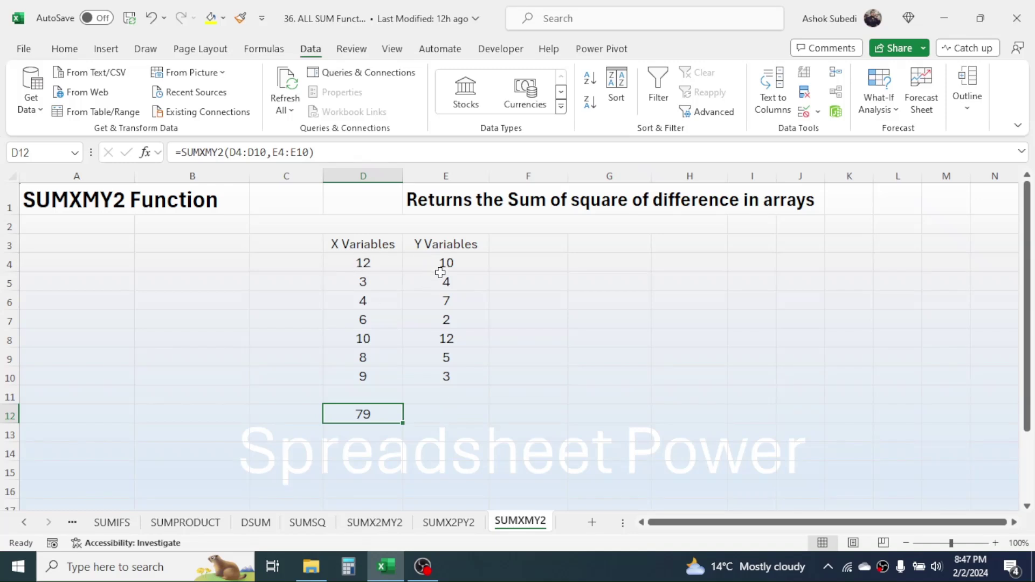
pyautogui.click(536, 407)
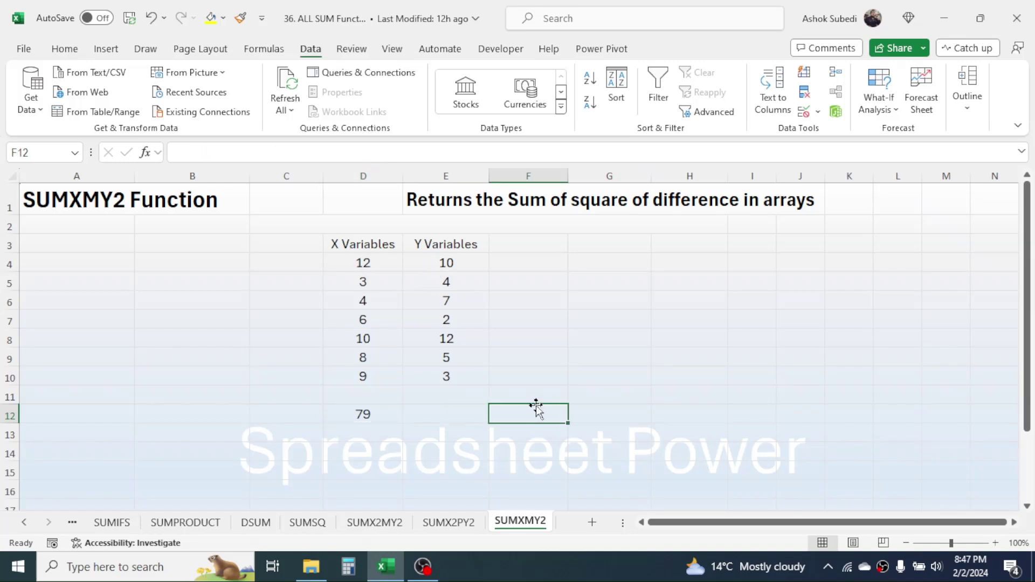
# Step: Return to the ALL SUM Fn sheet to review the list of nine SUM functions
pyautogui.click(25, 523)
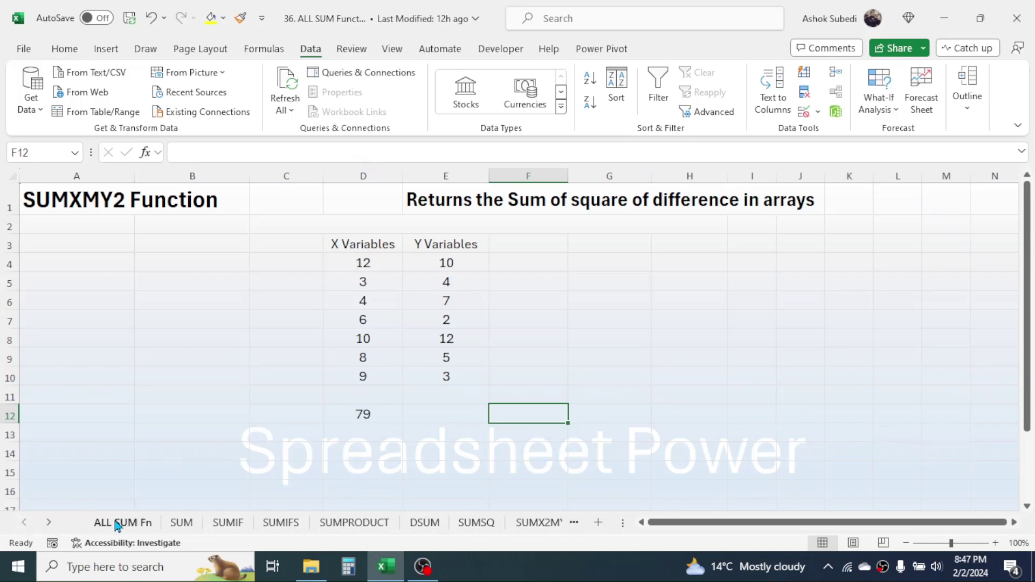
pyautogui.click(117, 522)
pyautogui.click(343, 293)
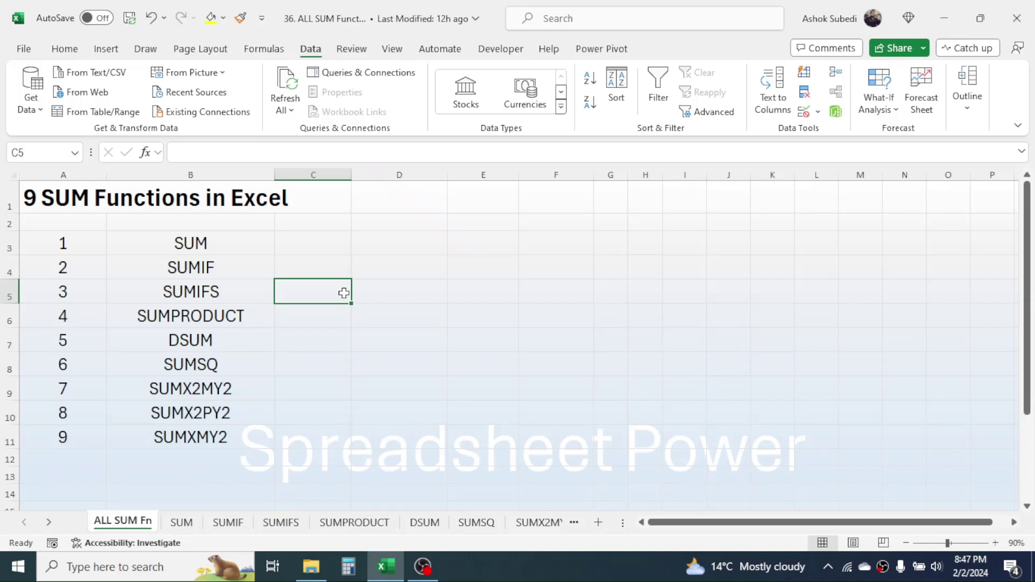
pyautogui.click(504, 250)
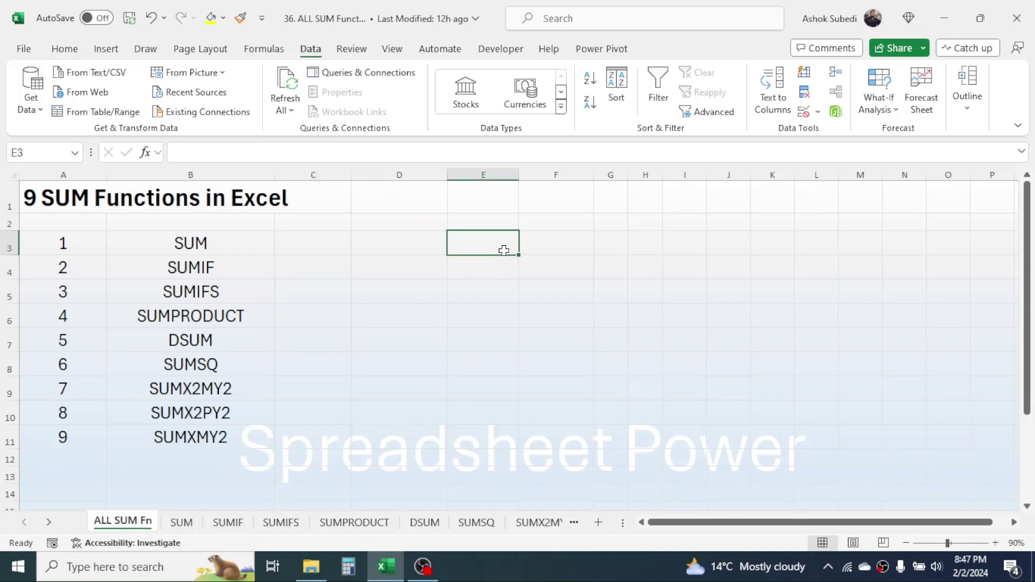
pyautogui.click(575, 210)
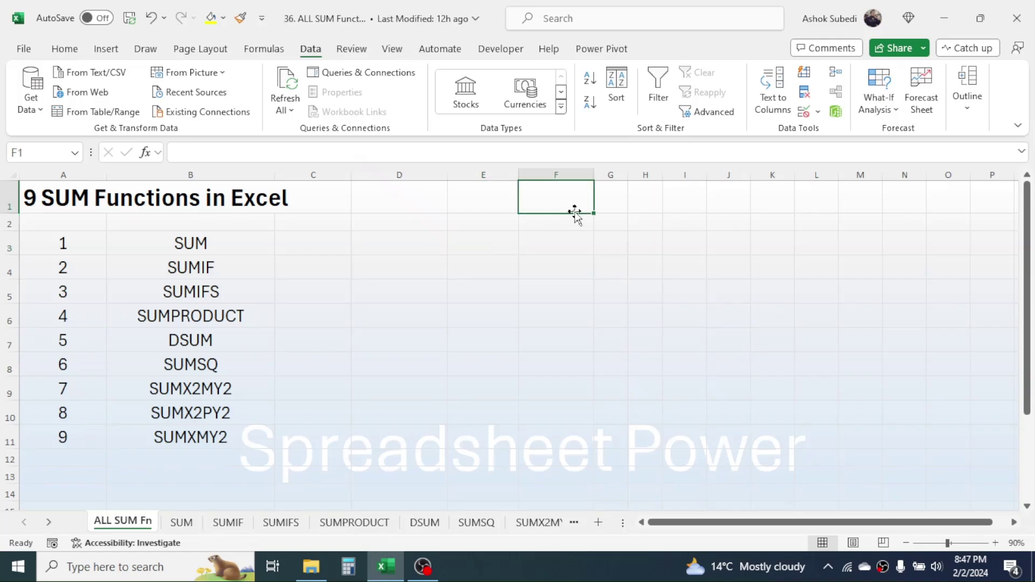